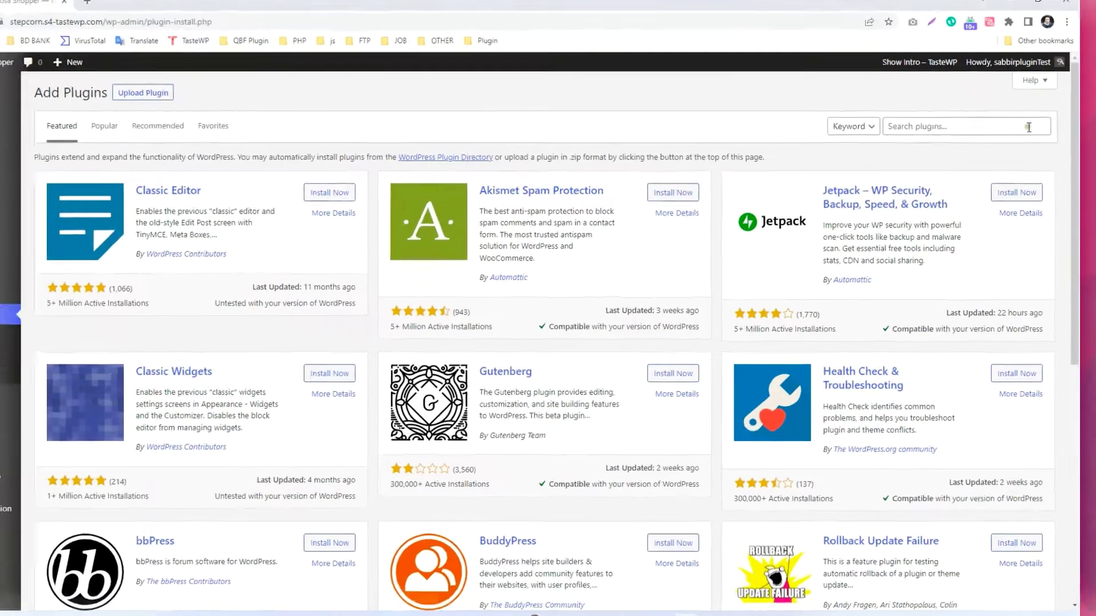
Search the plugin directory for 'Stock Sync with Google Sheet for WooCommerce'
click(1028, 134)
text(Stock Sync with Google Sheet for WooCommerce)
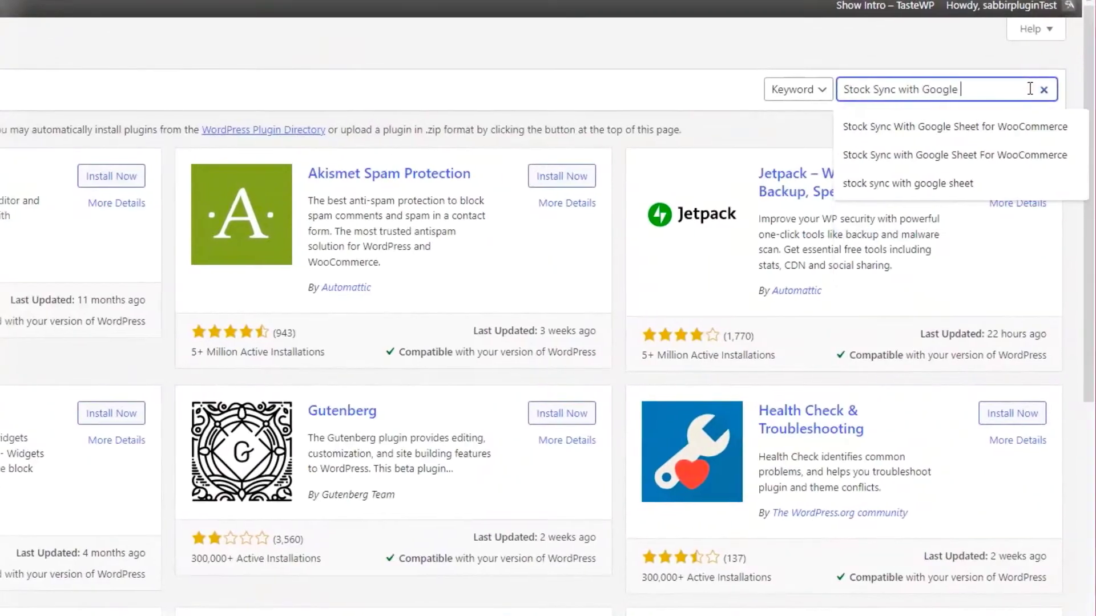
key(Return)
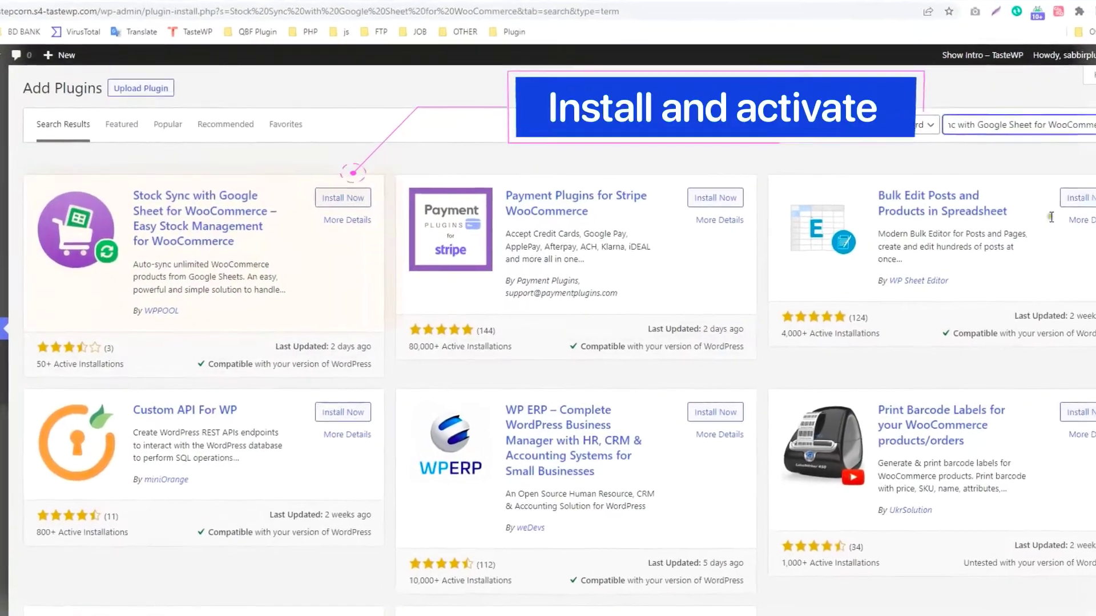
Install and activate the Stock Sync plugin, then install and activate WooCommerce
click(342, 198)
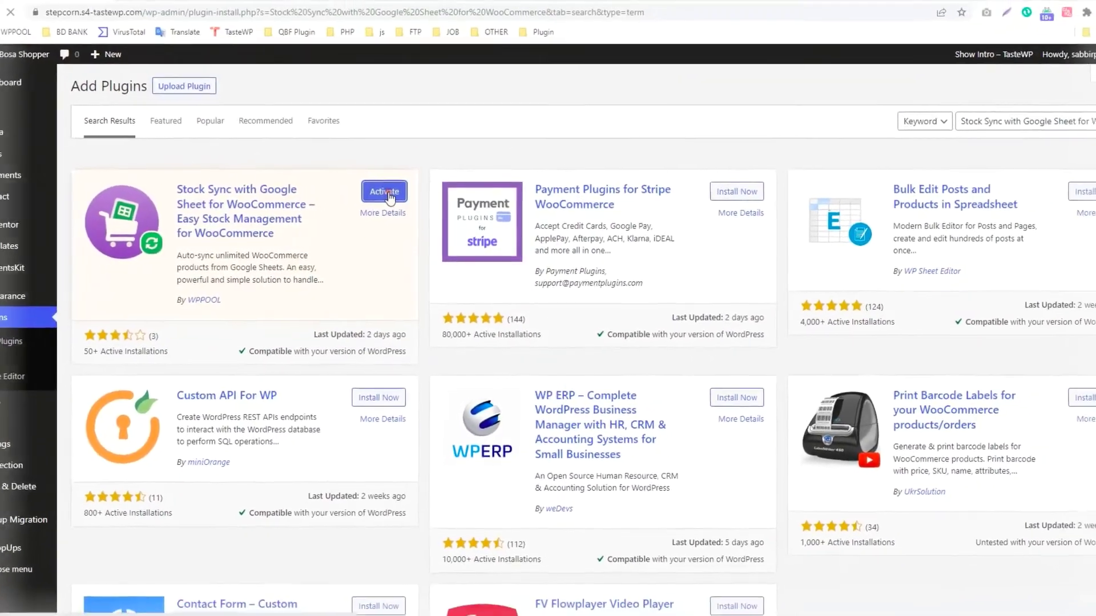
click(386, 192)
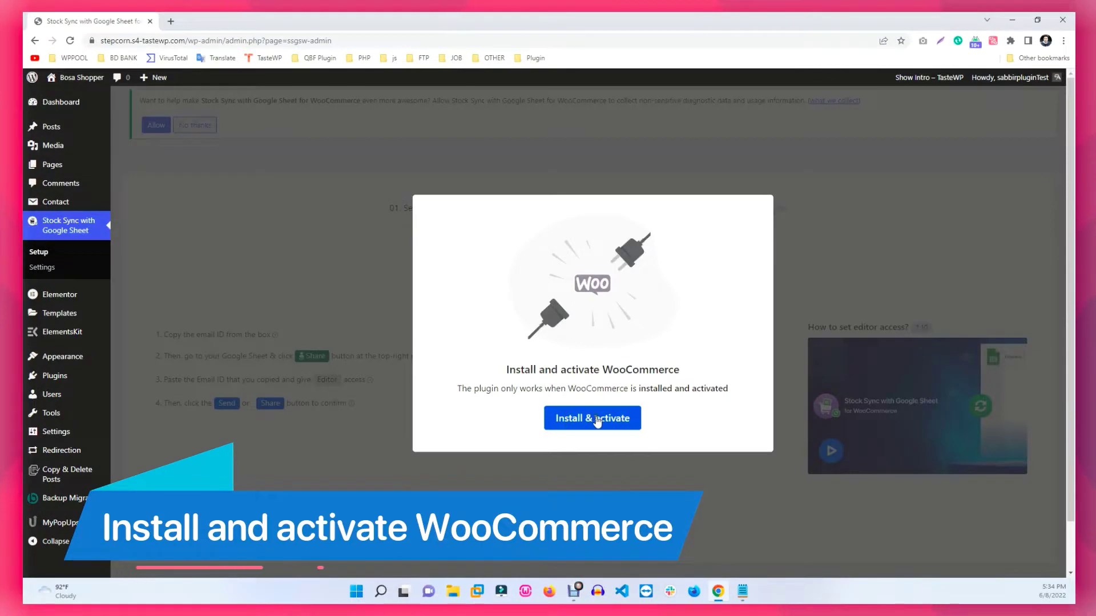
click(597, 422)
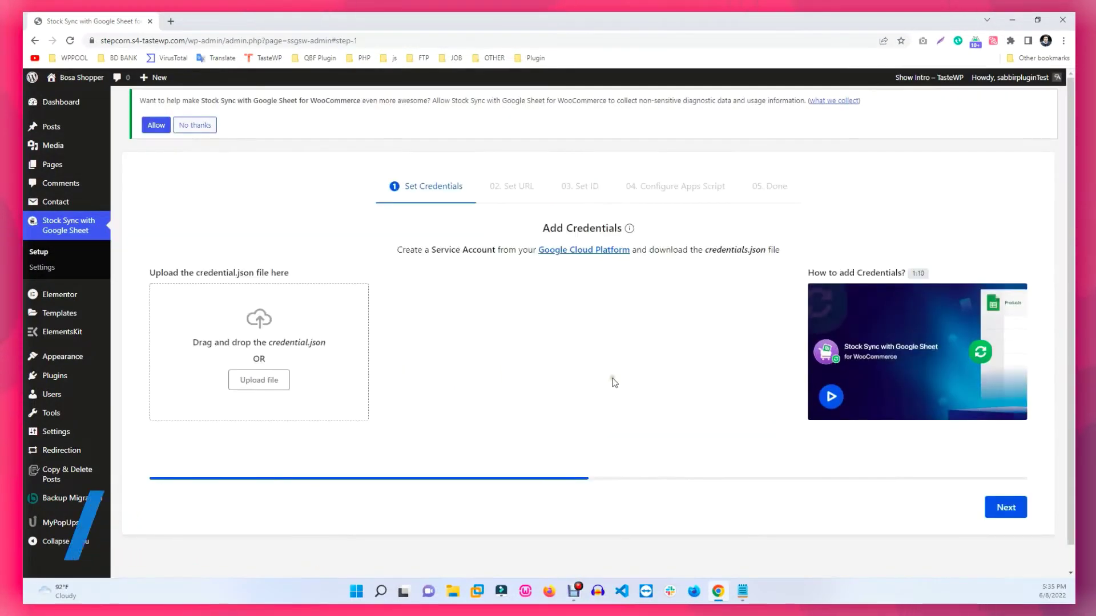
Open the Google Cloud console and accept its terms of service
click(580, 249)
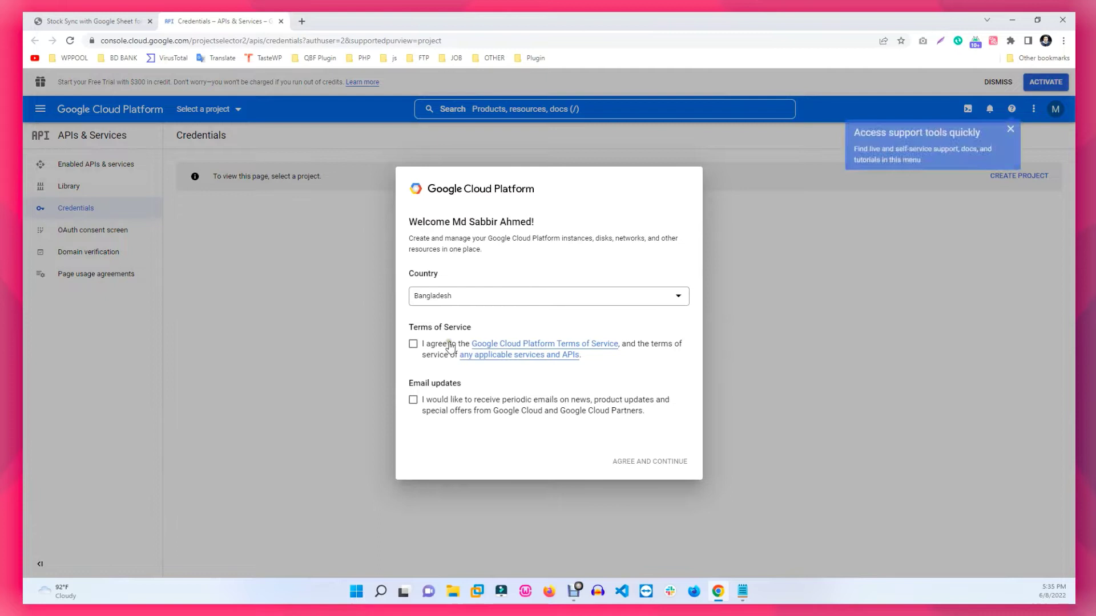
click(413, 345)
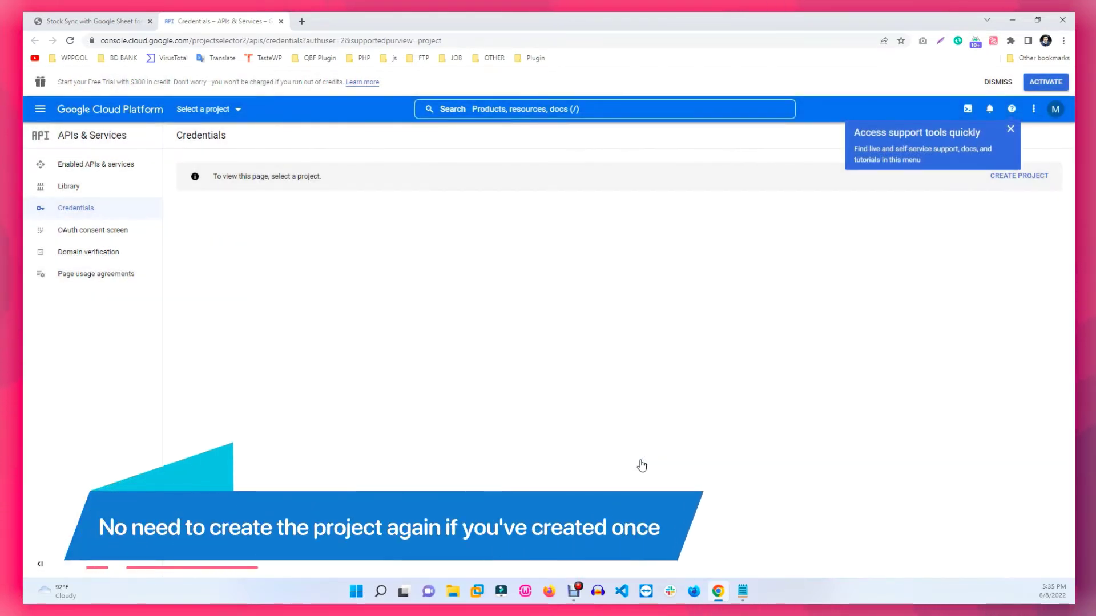
click(1011, 131)
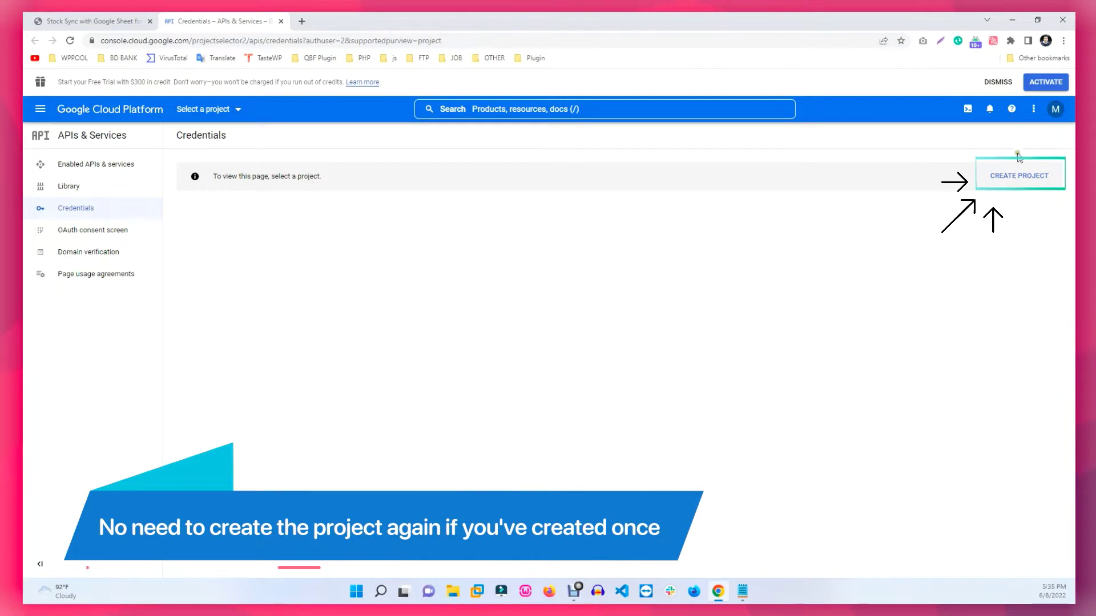
Create a new Google Cloud project named WooCommerce Project
click(1022, 181)
click(109, 238)
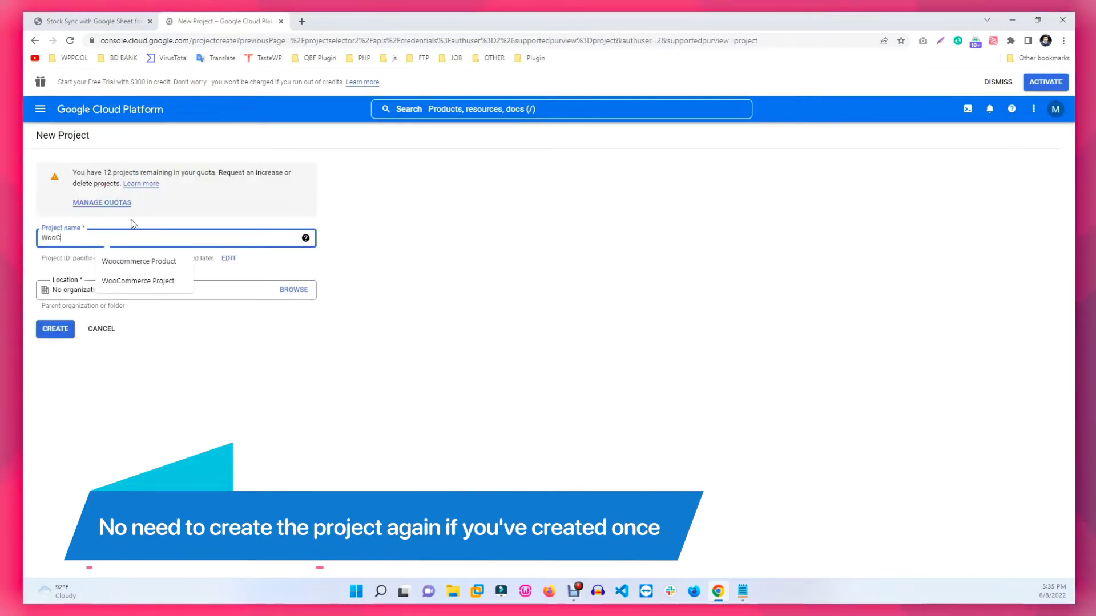
click(53, 330)
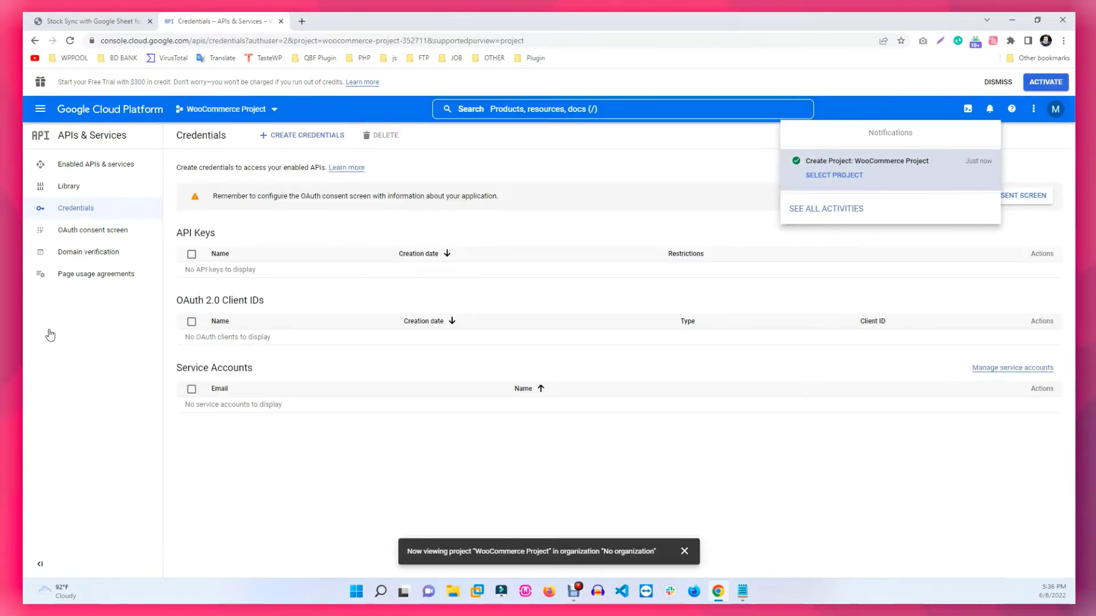
Create a 'Test' service account from Create Credentials and skip granting project roles
click(990, 110)
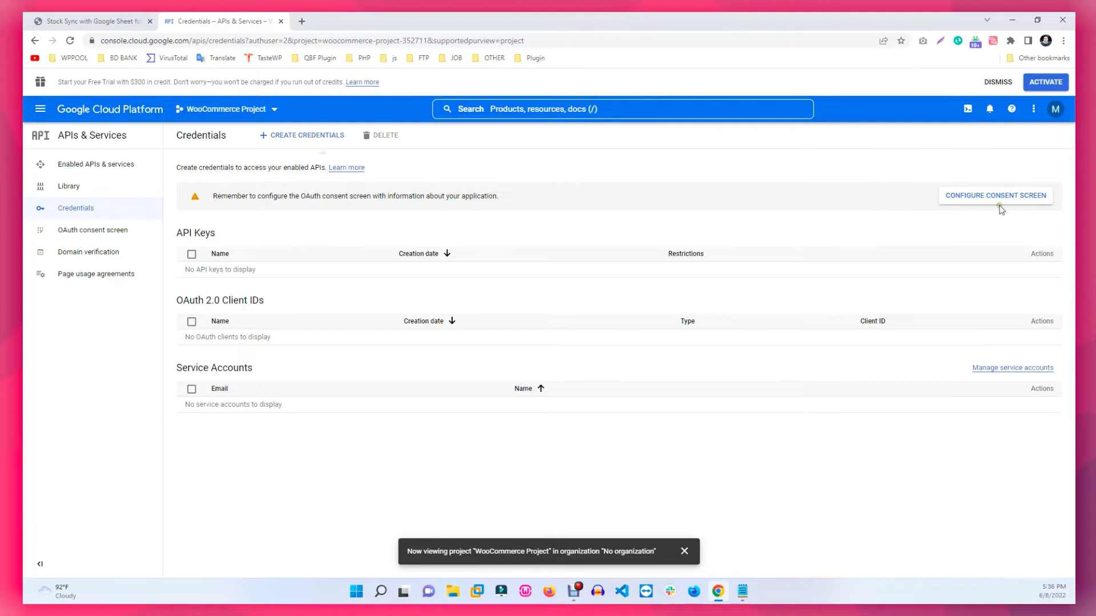
click(313, 135)
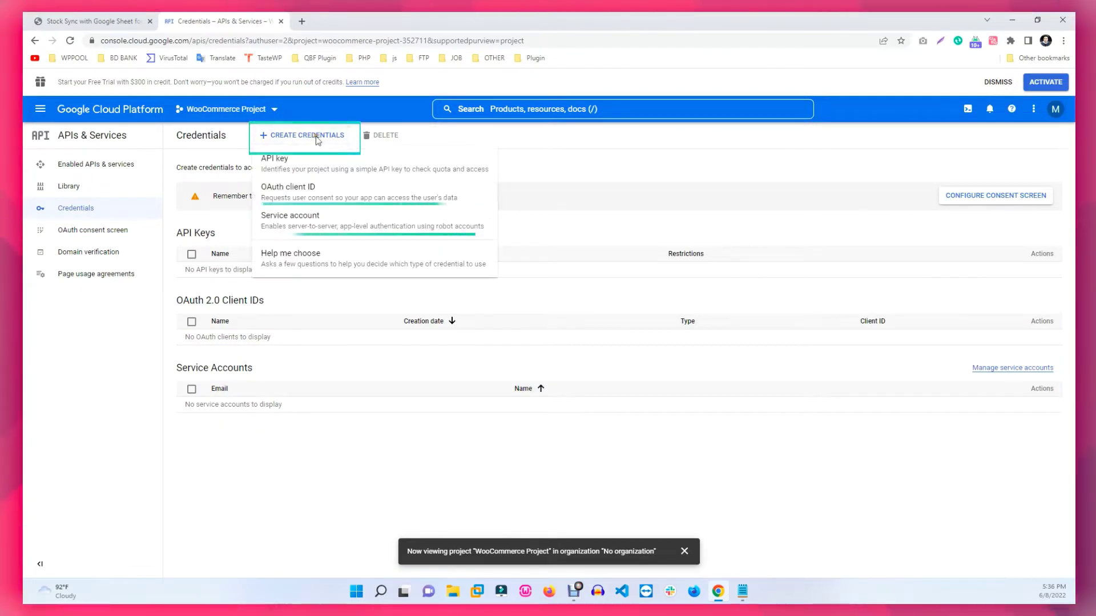
click(317, 223)
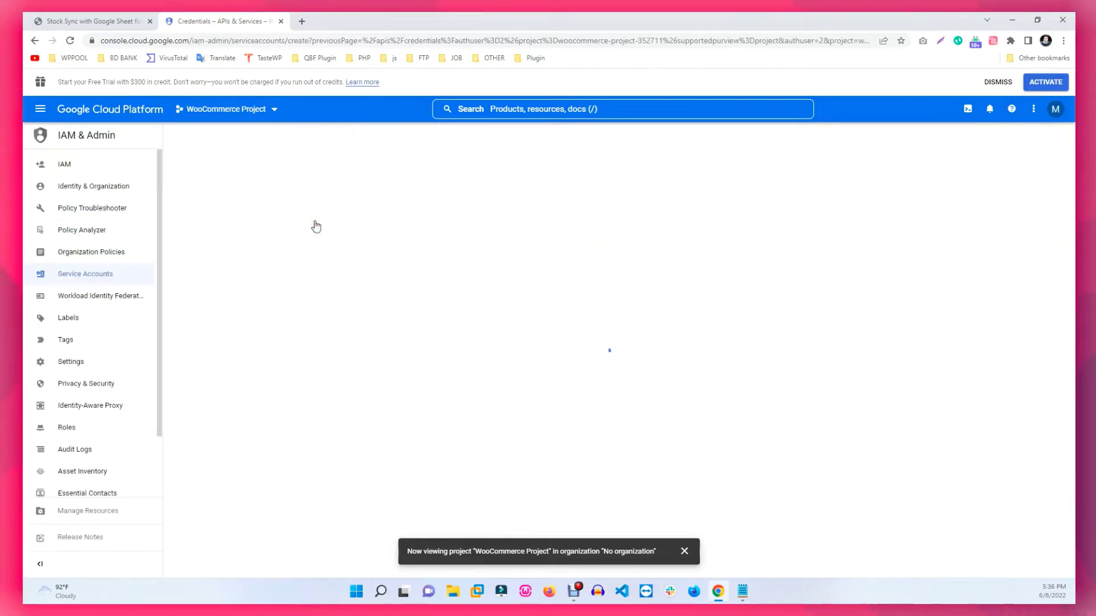
click(276, 197)
text(Test Project)
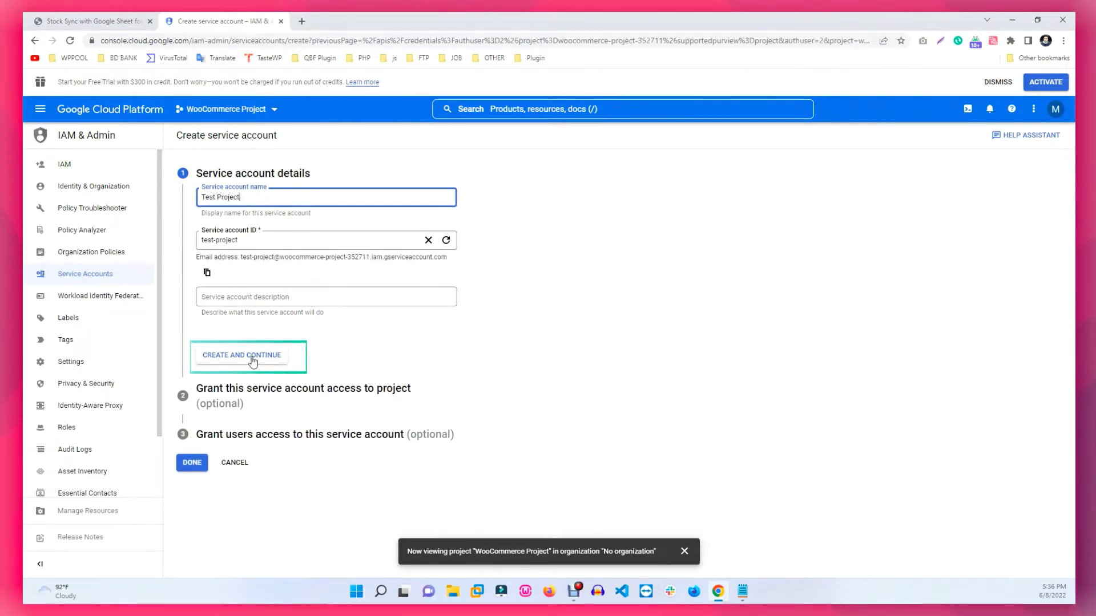
click(253, 361)
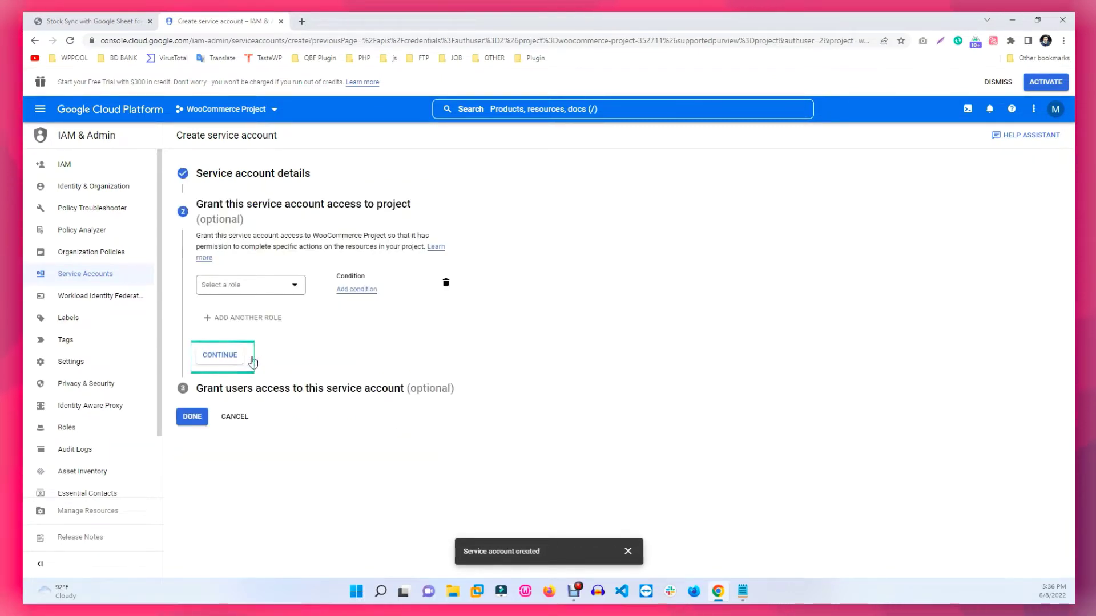
click(216, 355)
click(193, 401)
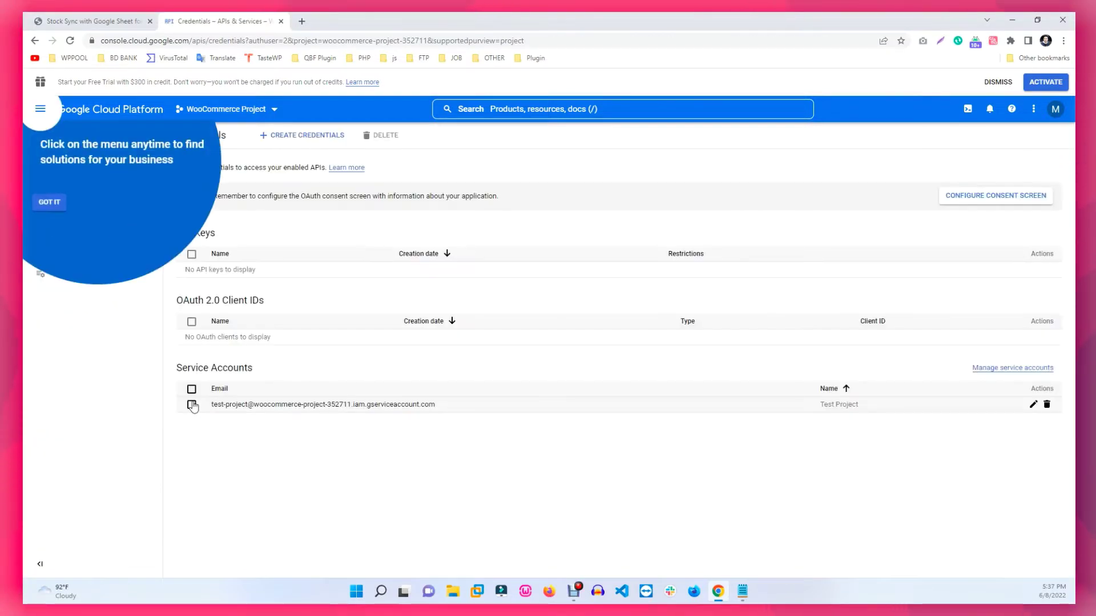
Add a new JSON private key to the Test Project service account and download it
click(52, 203)
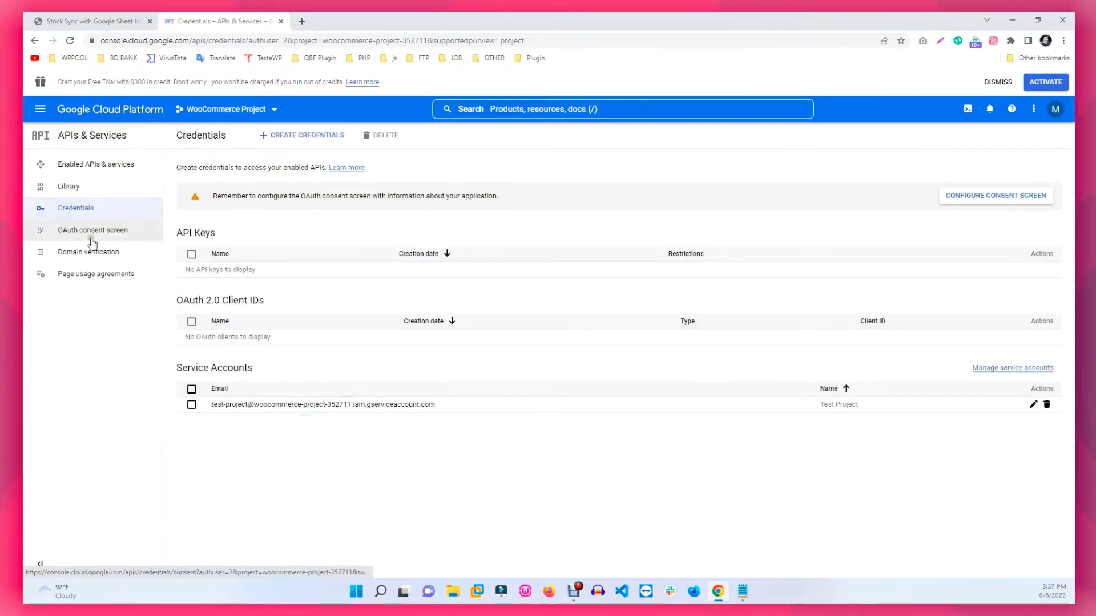
click(243, 406)
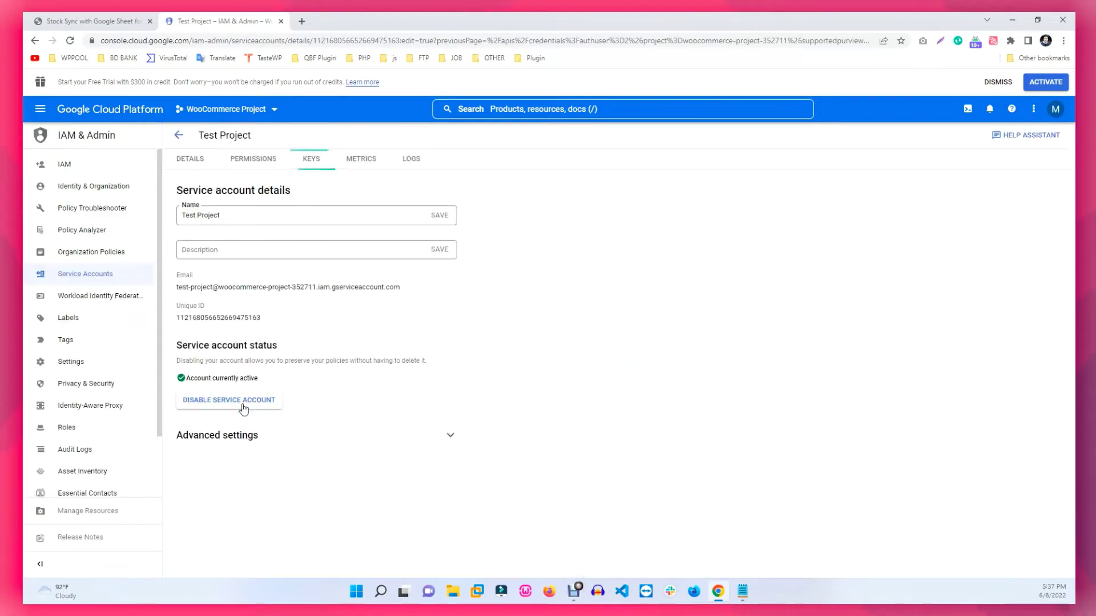
click(312, 162)
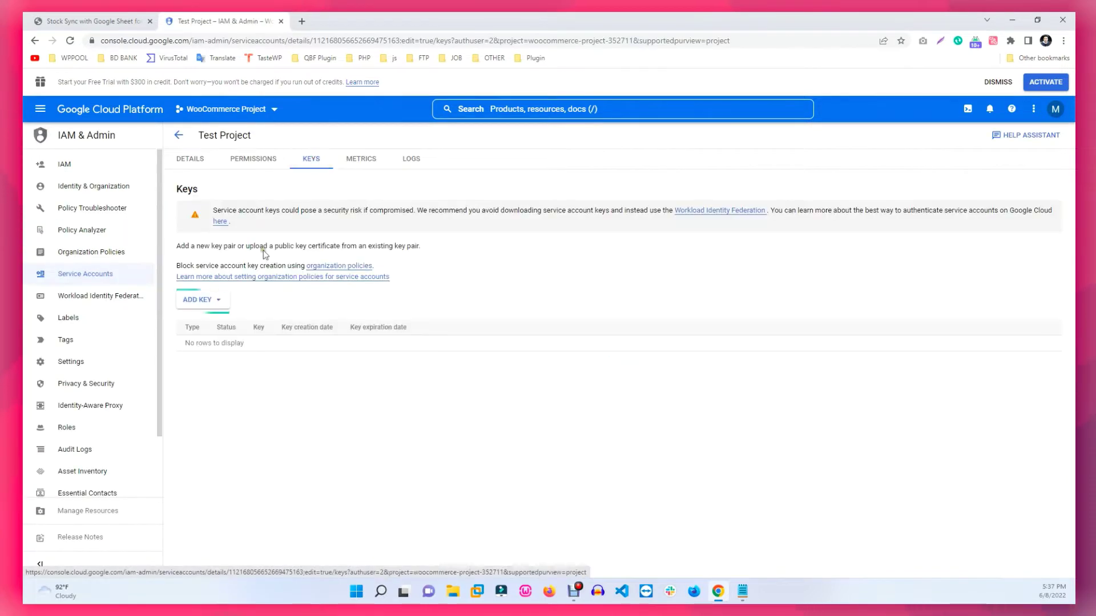
click(216, 304)
click(216, 323)
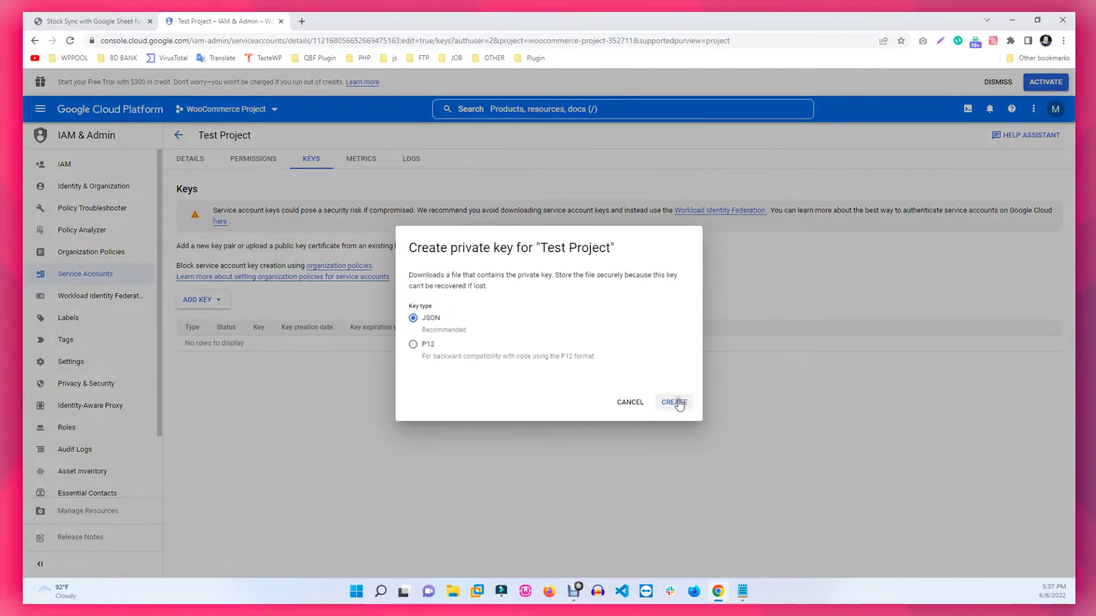
click(678, 405)
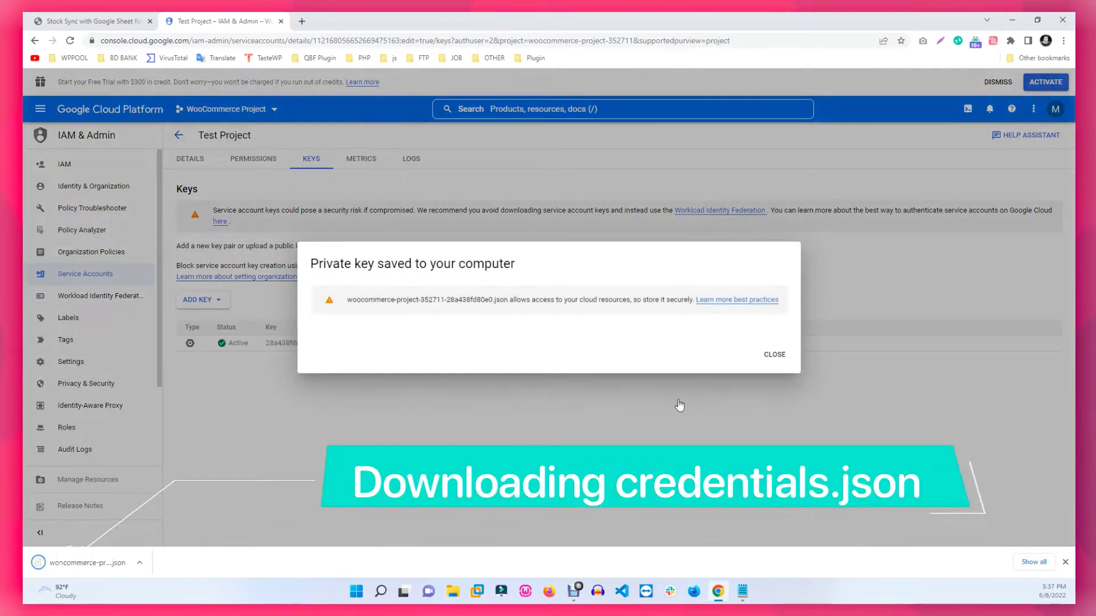
click(774, 357)
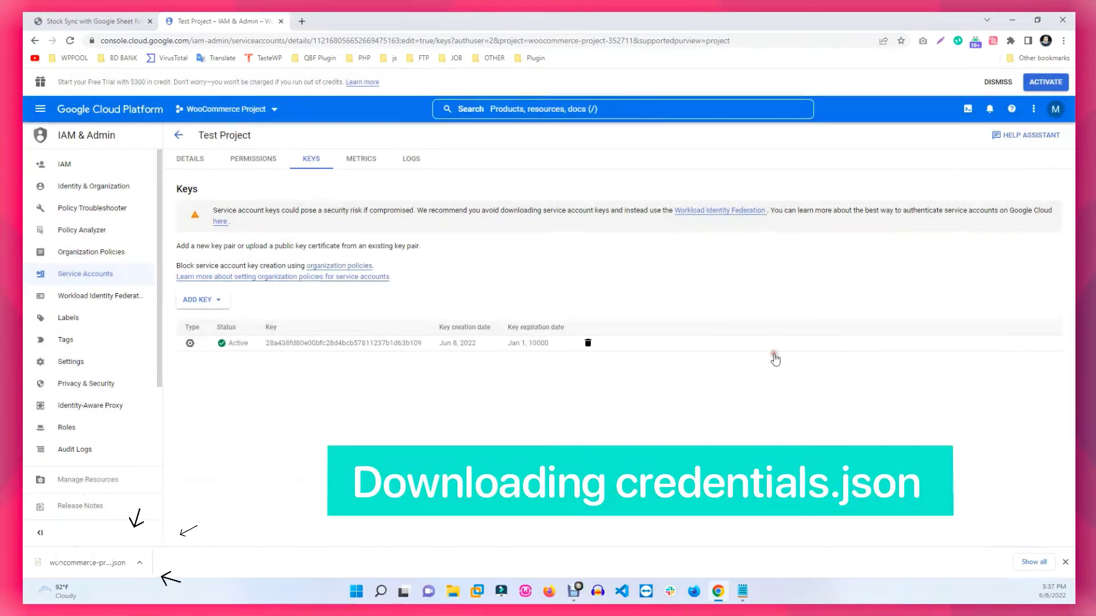
Upload the credentials JSON file to the Stock Sync setup and enable the Google Sheets API
click(98, 23)
drag(86, 563, 253, 373)
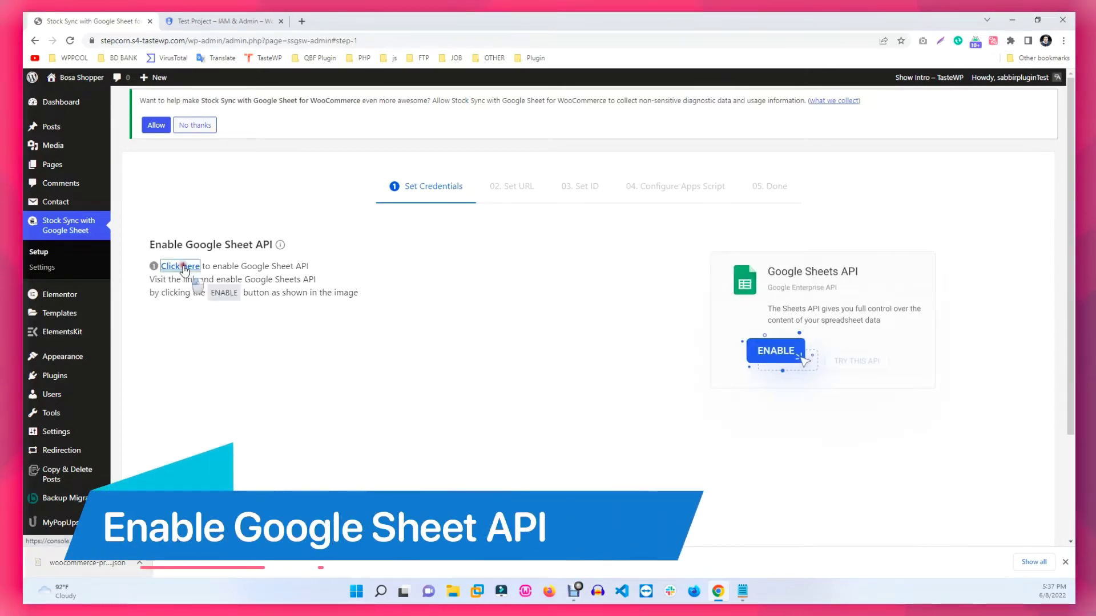
click(181, 266)
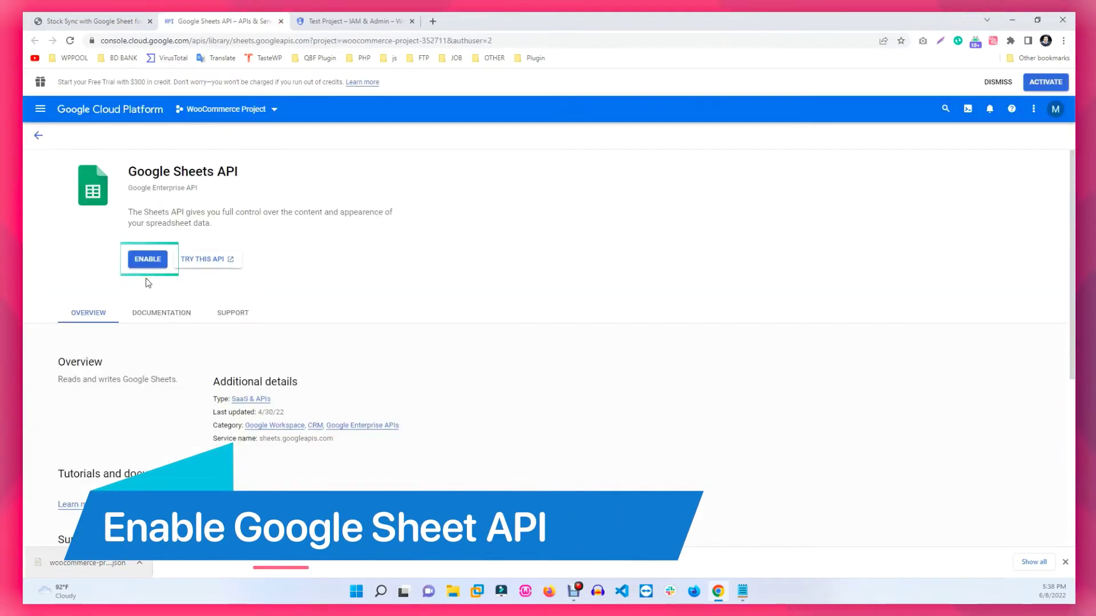
click(152, 260)
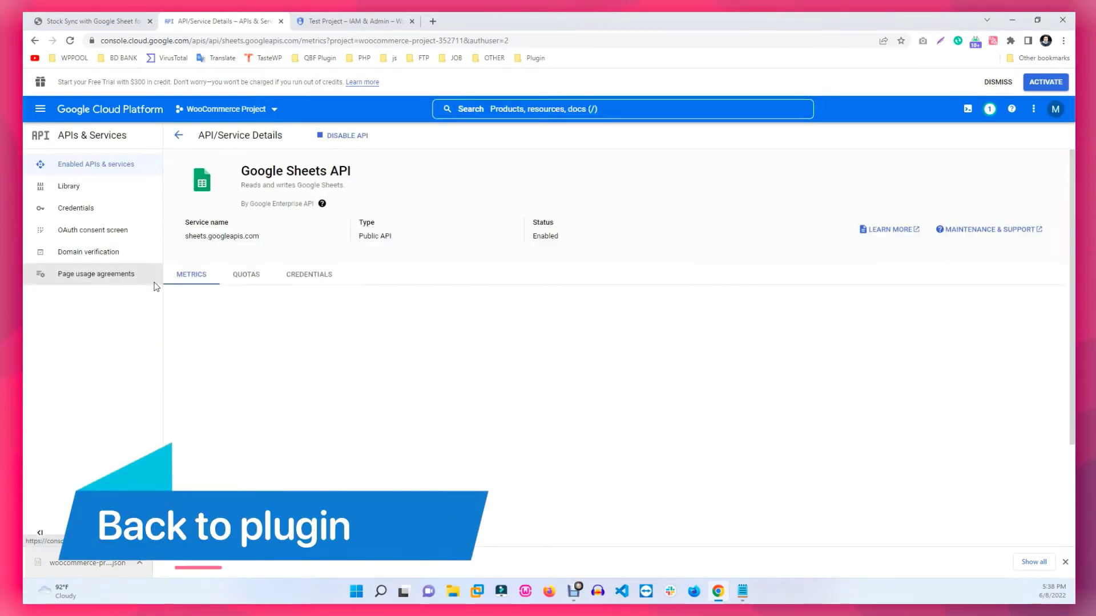
click(280, 21)
click(281, 21)
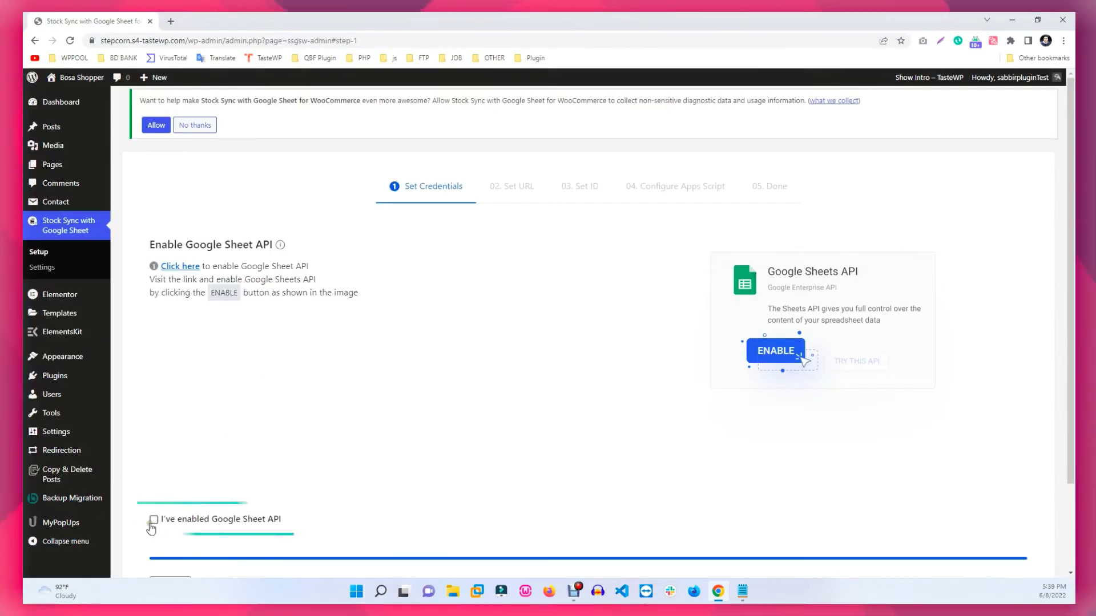
Tick 'I've enabled Google Sheet API' and advance the wizard to Set URL
click(272, 508)
scroll(627, 496, down, 2)
click(1005, 482)
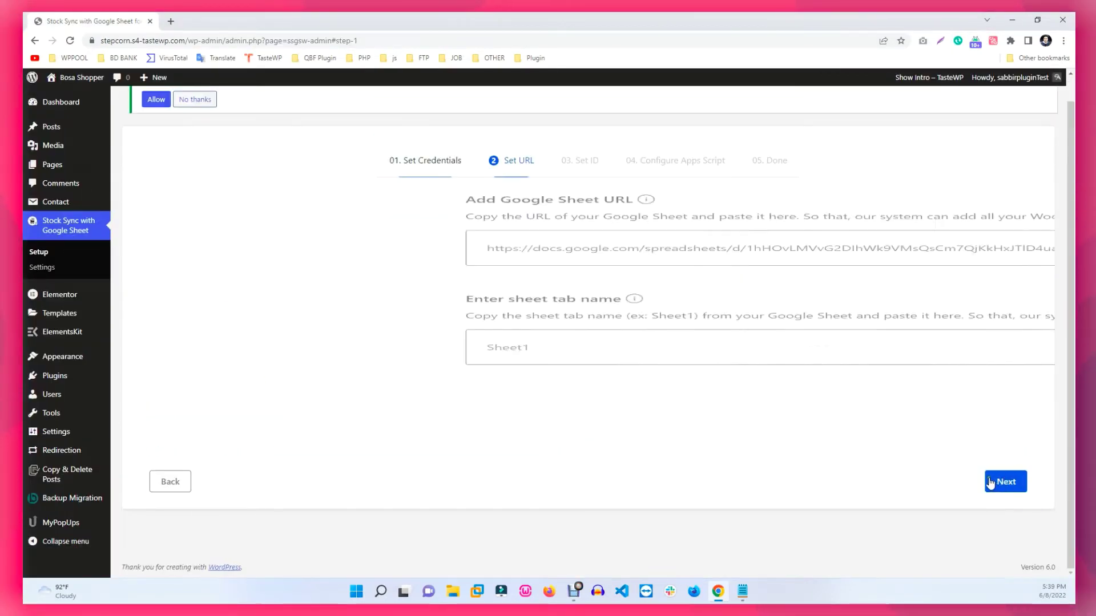
Create a blank Google Sheets spreadsheet titled 'Test 1'
click(171, 21)
click(1030, 85)
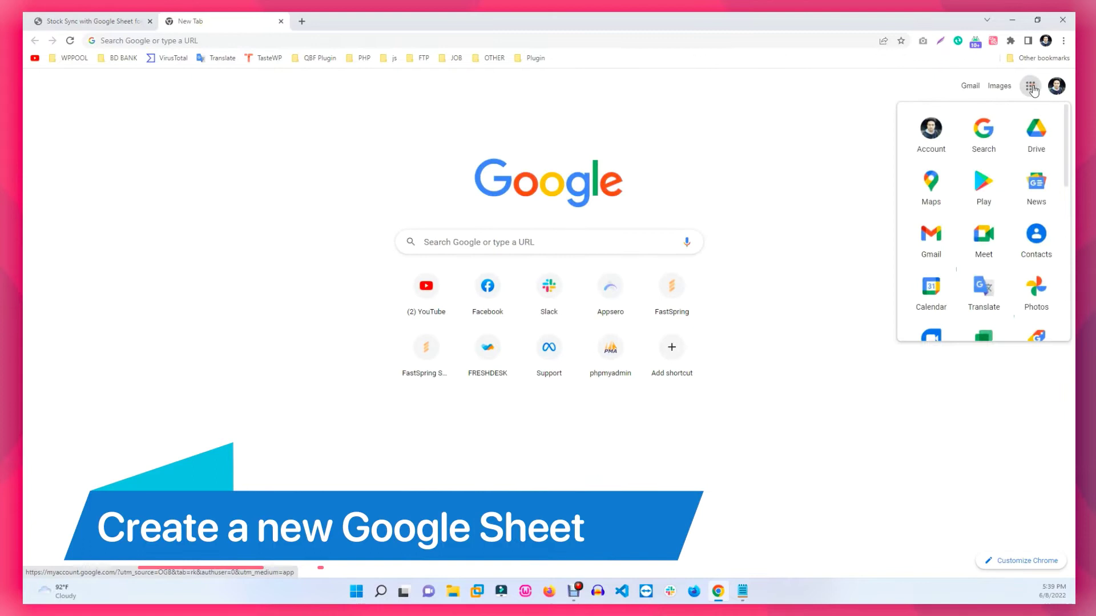
scroll(976, 280, down, 3)
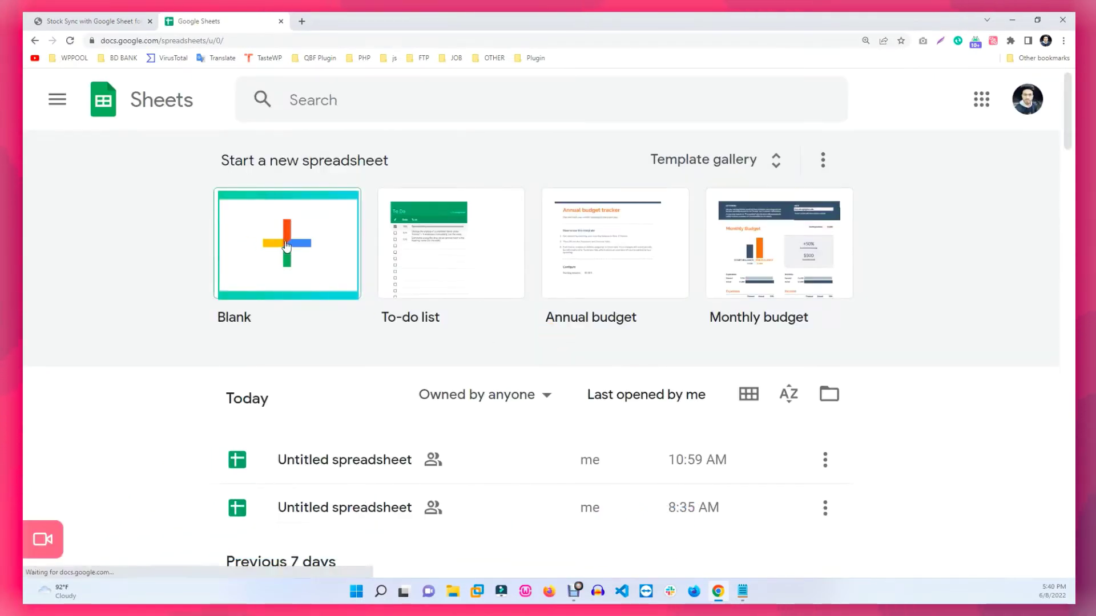
click(287, 245)
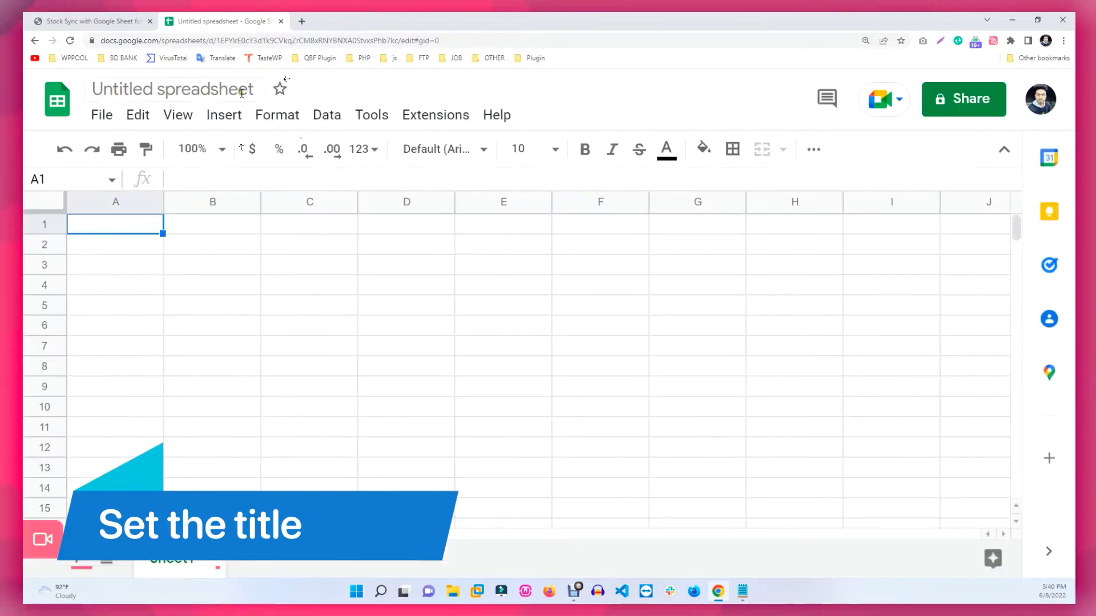
click(242, 93)
text(Test)
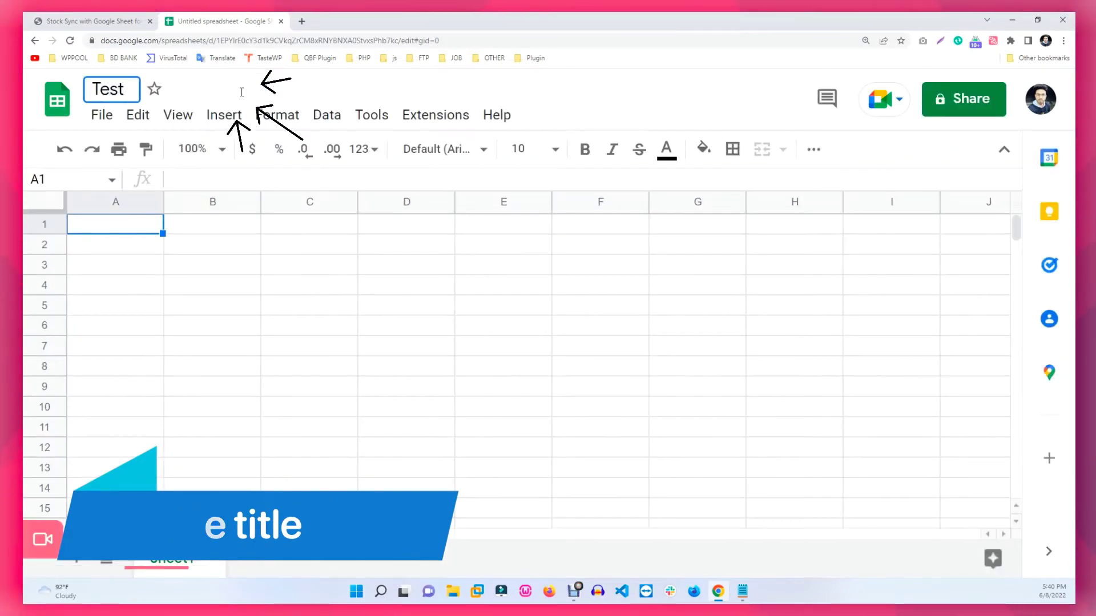
text( 1)
key(Return)
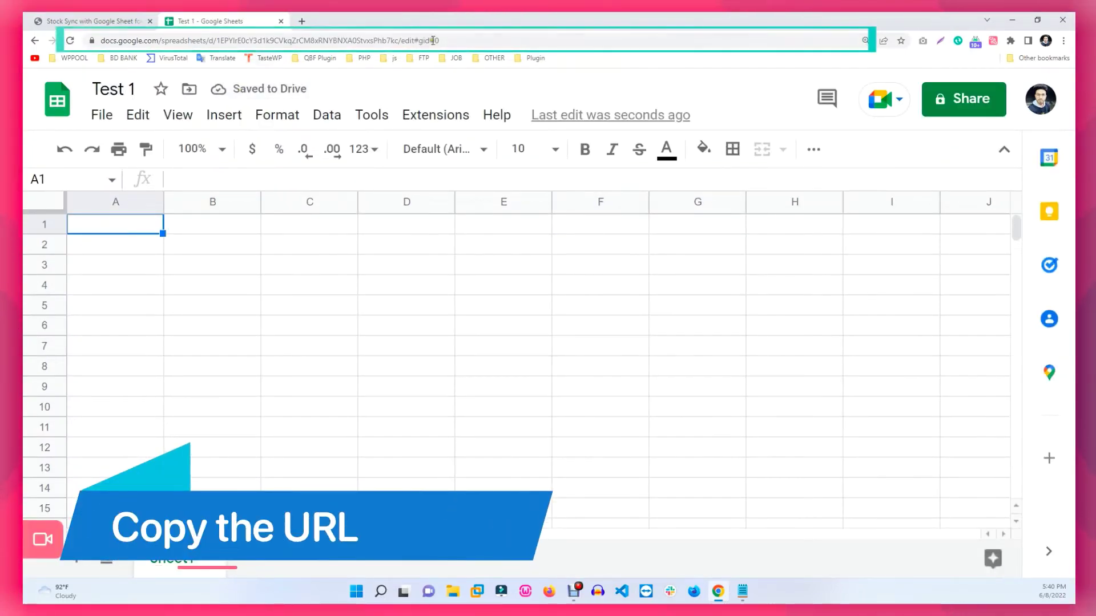
Copy the Test 1 spreadsheet's web address for the plugin's Google Sheet URL field
click(450, 40)
right_click(400, 43)
click(431, 118)
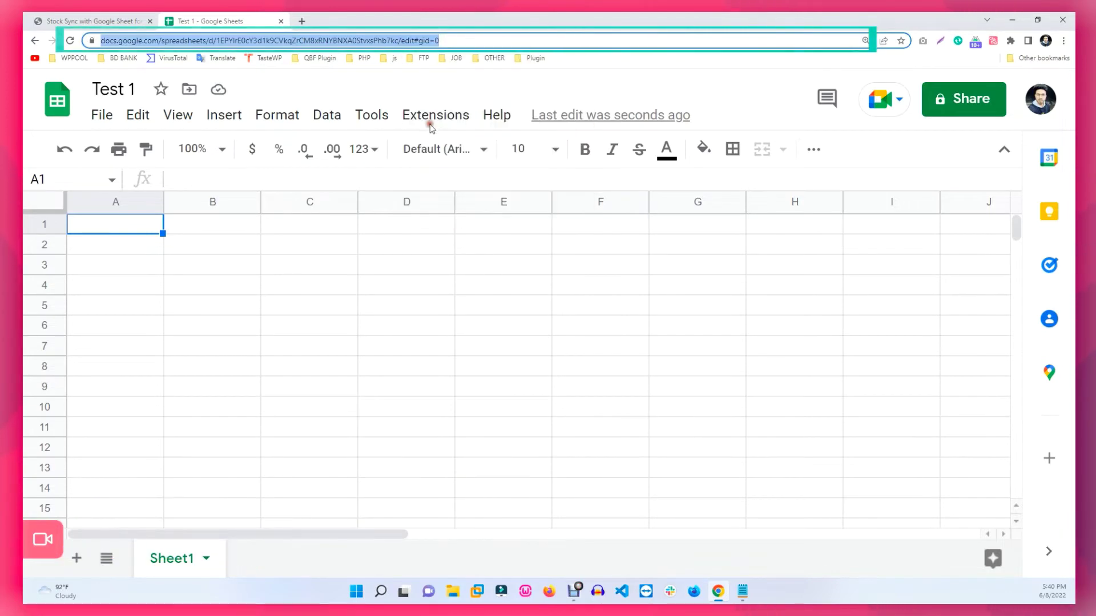
click(94, 22)
click(194, 248)
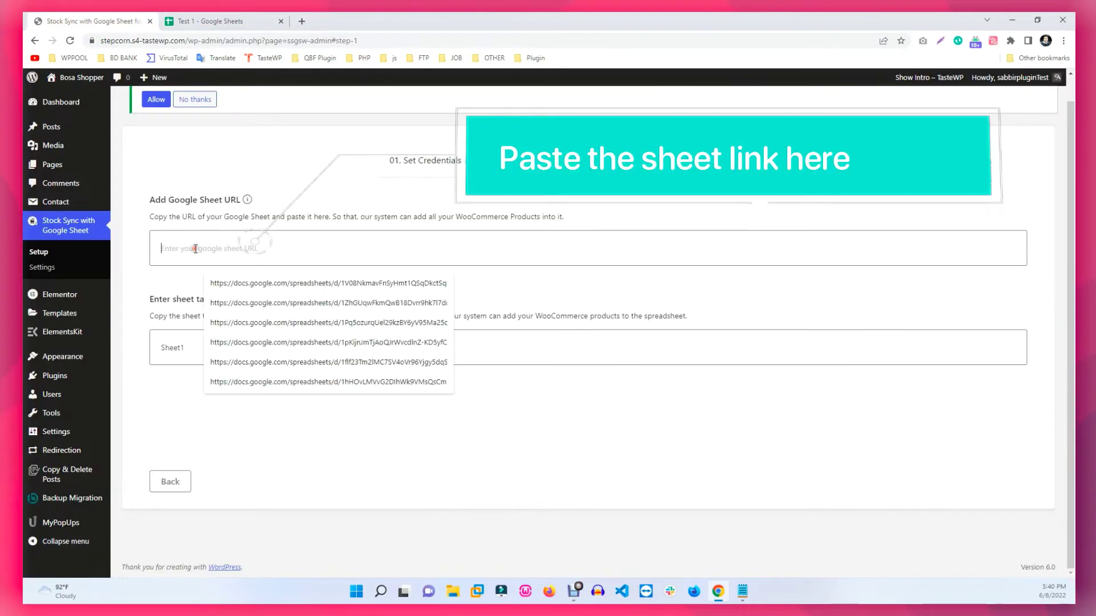
Paste the spreadsheet URL and fill the tab name field with Sheet1 copied from Test 1
key(ctrl+v)
click(250, 23)
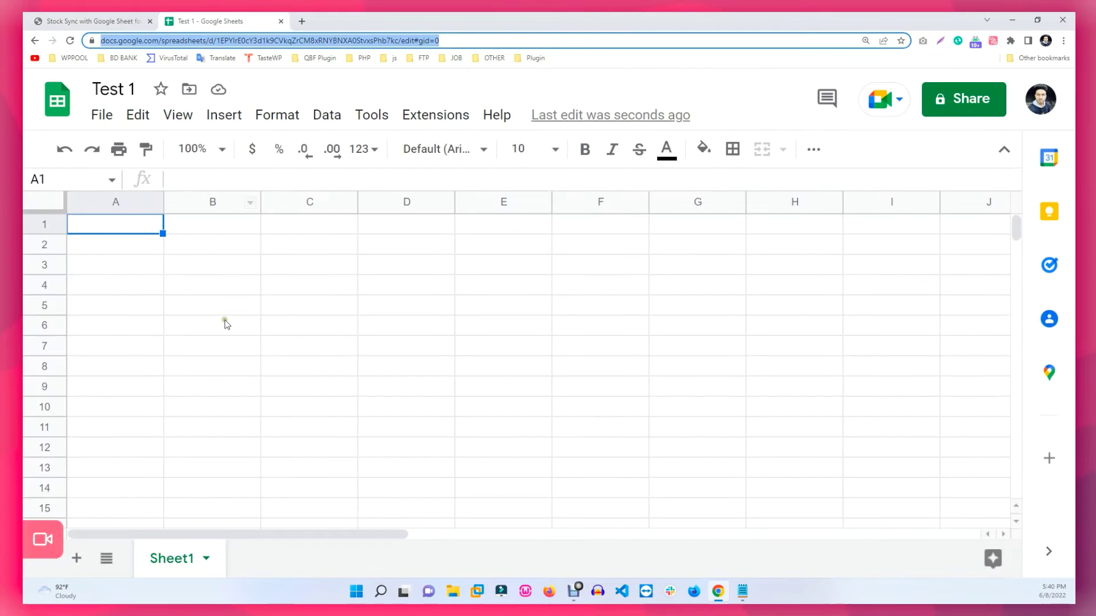
double_click(171, 558)
right_click(180, 559)
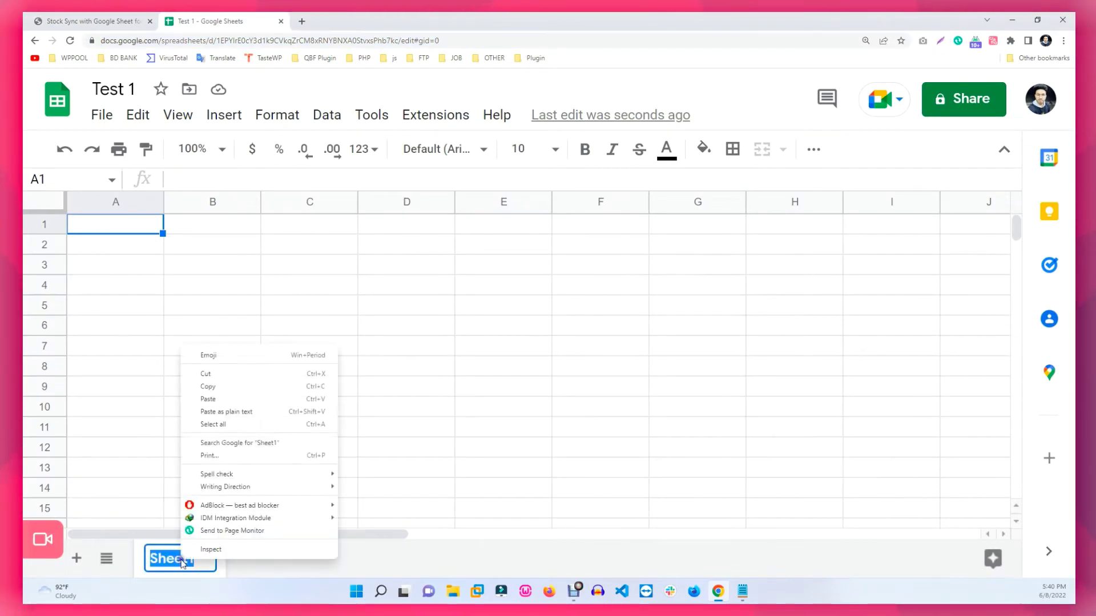
click(225, 386)
click(95, 21)
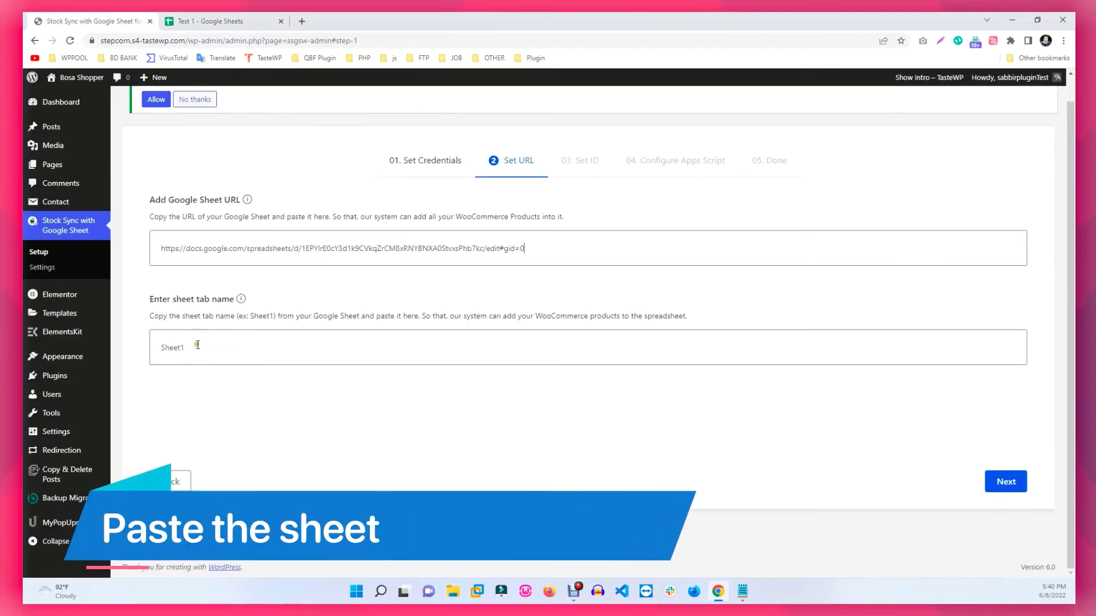
drag(197, 344, 179, 347)
right_click(172, 348)
click(206, 187)
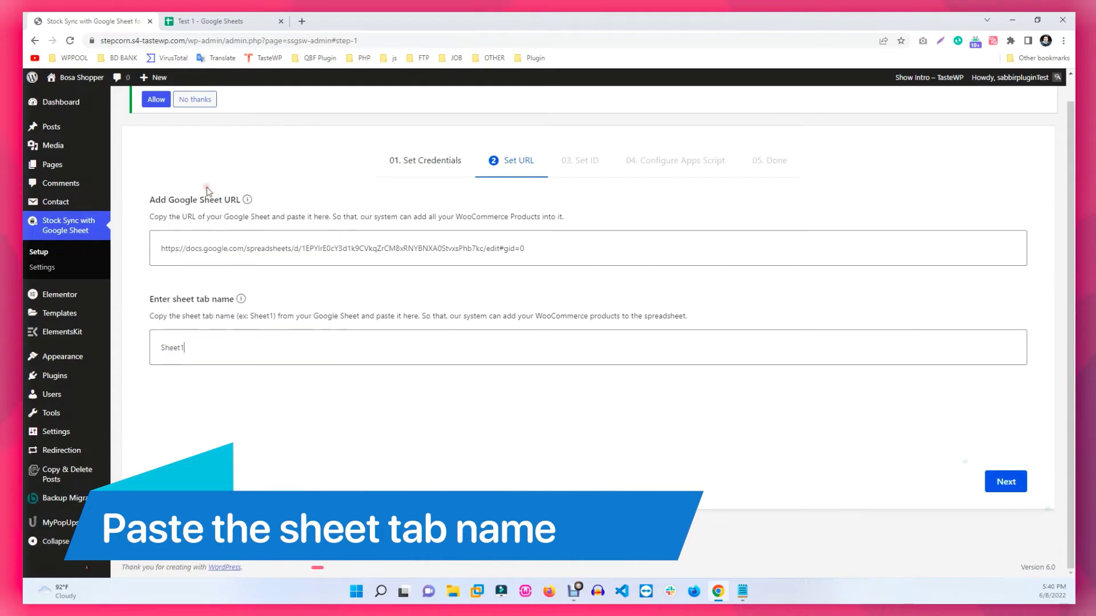
Copy the service account ID from Set ID and share Test 1 with it as Editor
click(1004, 484)
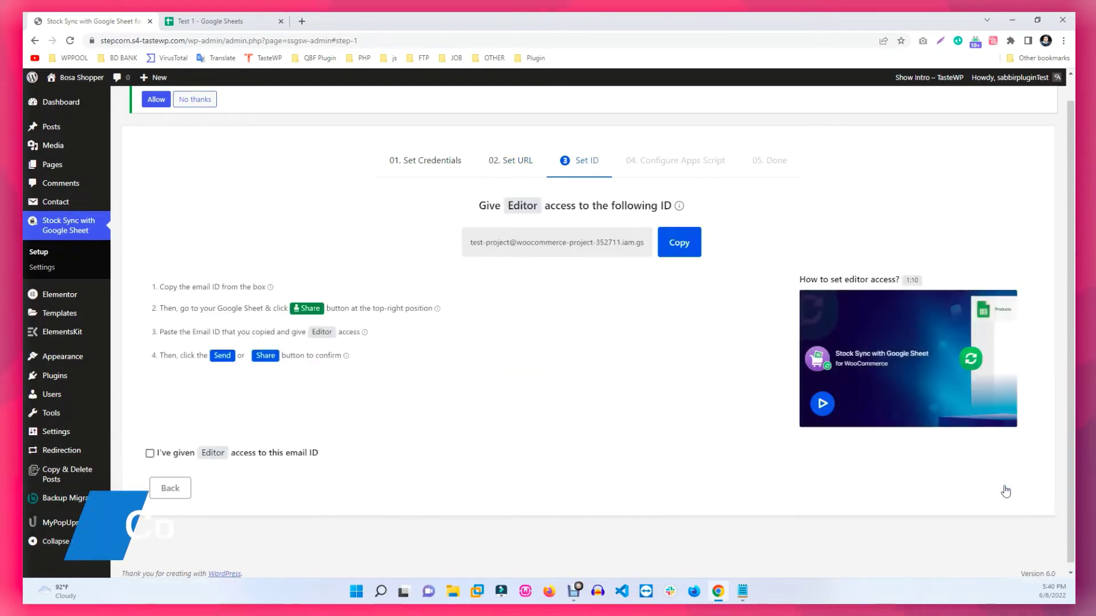
click(687, 243)
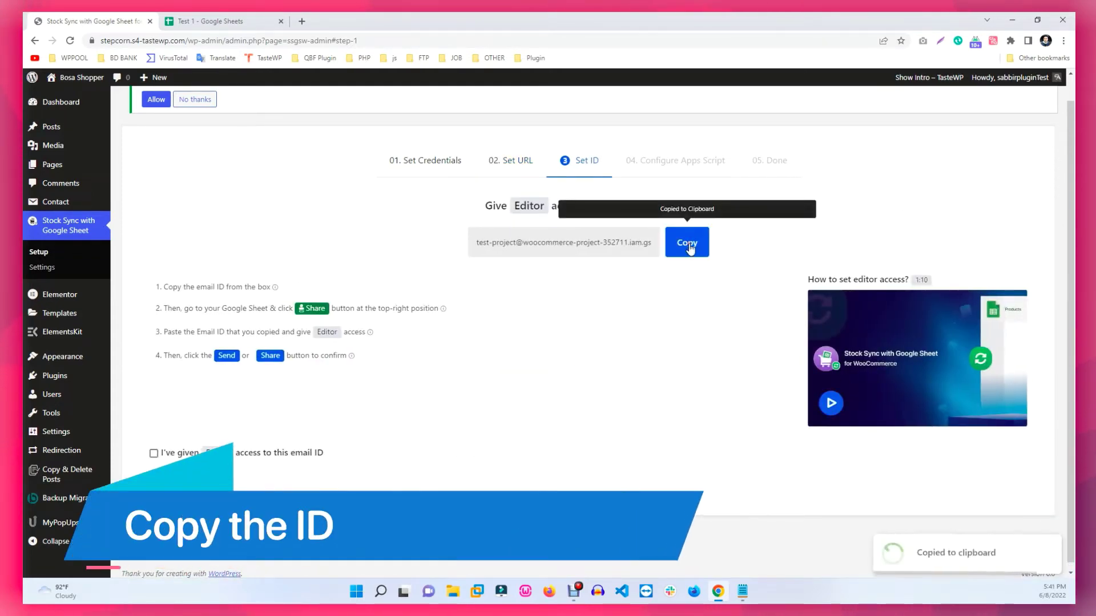
click(219, 22)
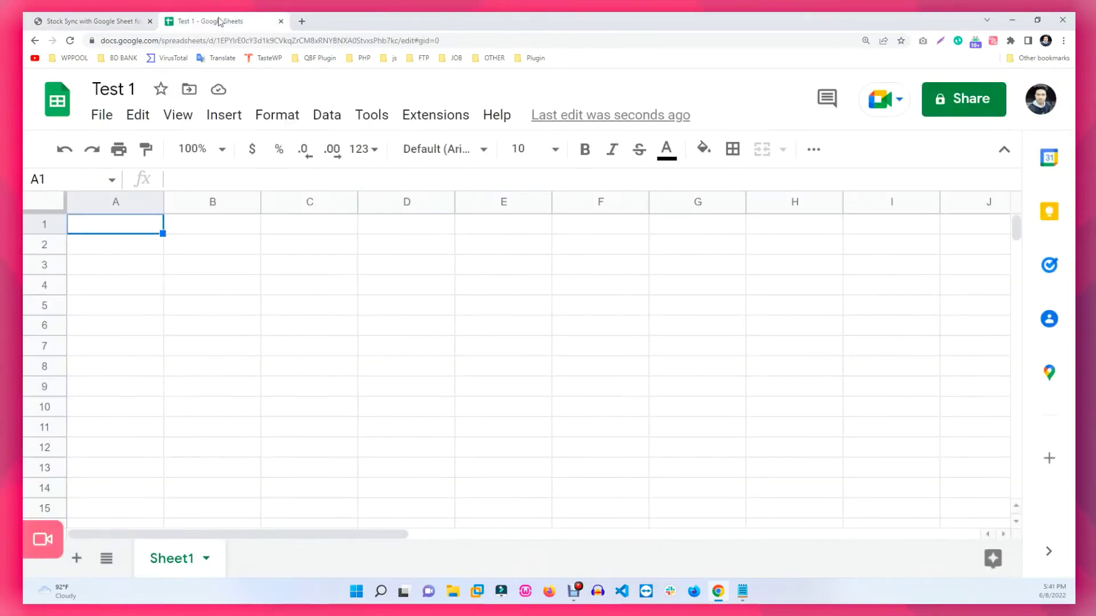
click(971, 102)
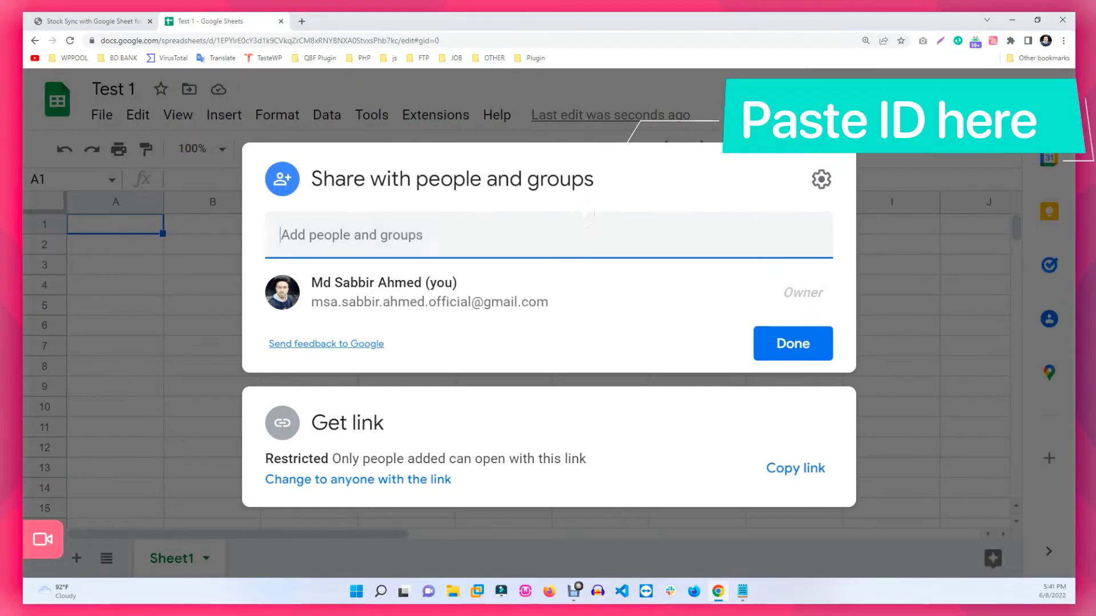
key(ctrl+v)
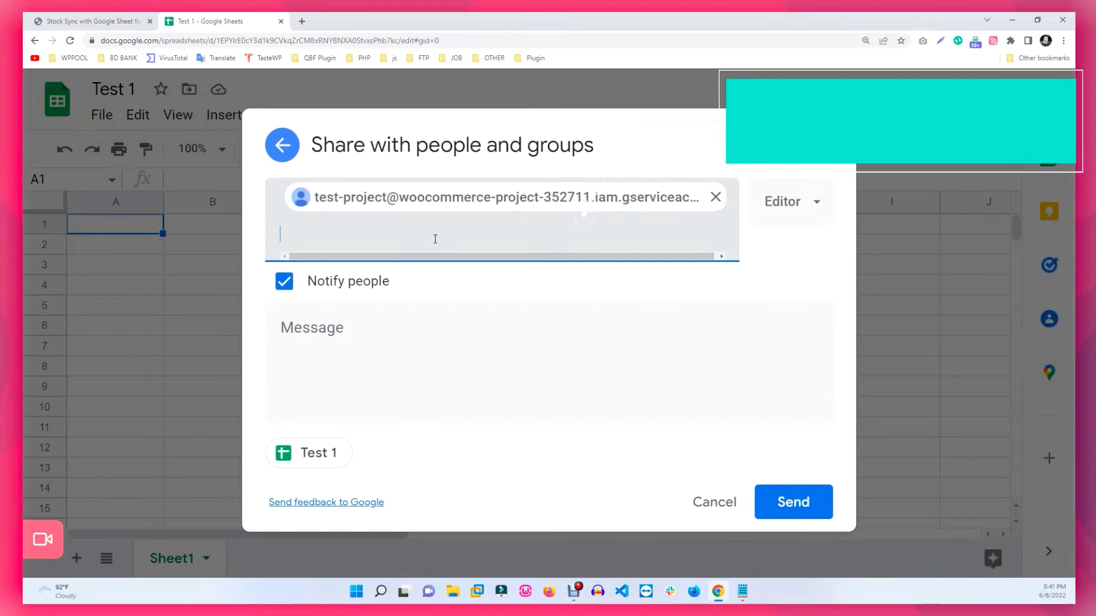
click(813, 210)
click(831, 352)
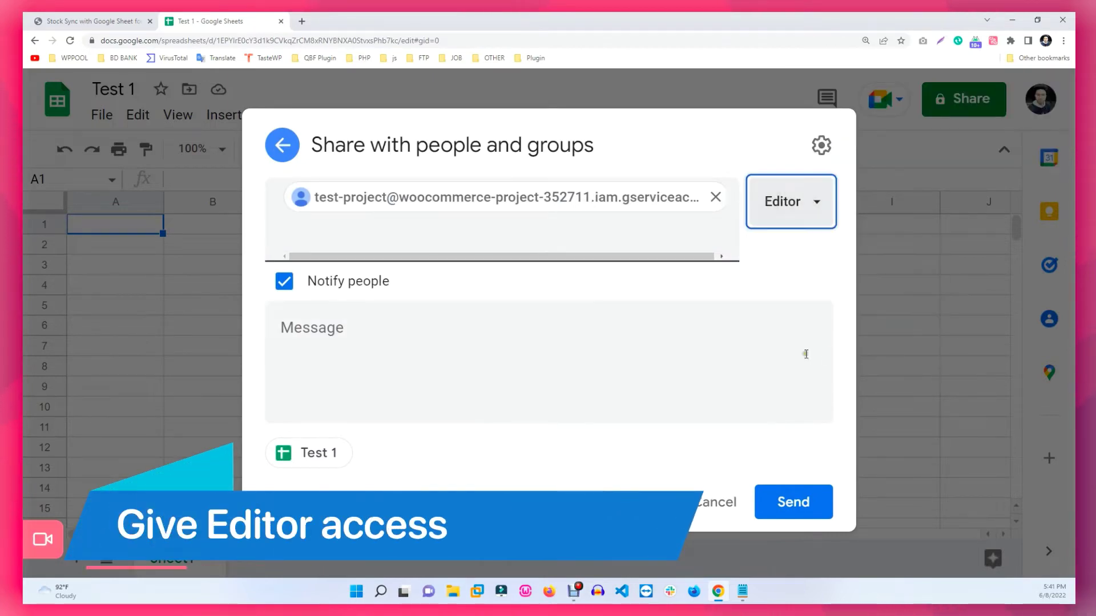
click(804, 513)
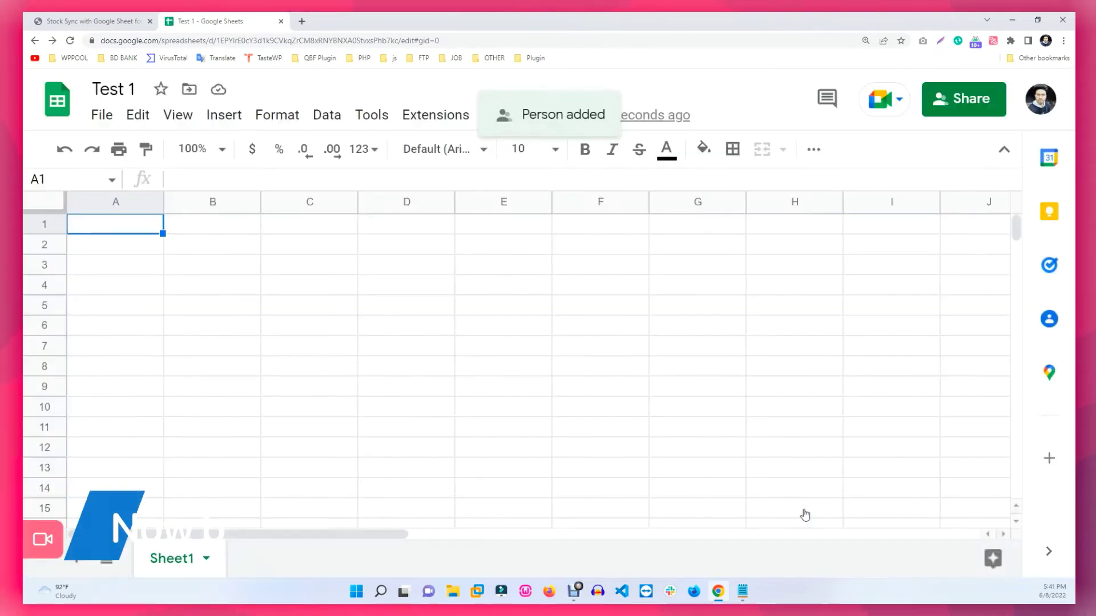
click(120, 23)
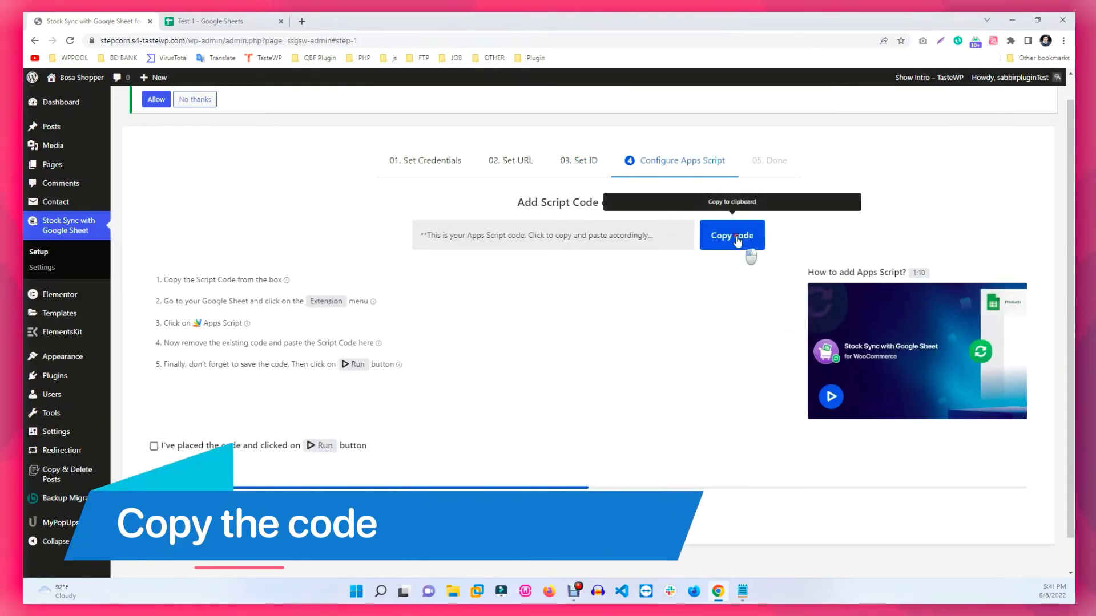
Replace the default Code.gs contents with the copied Stock Sync script and save
click(739, 238)
click(247, 22)
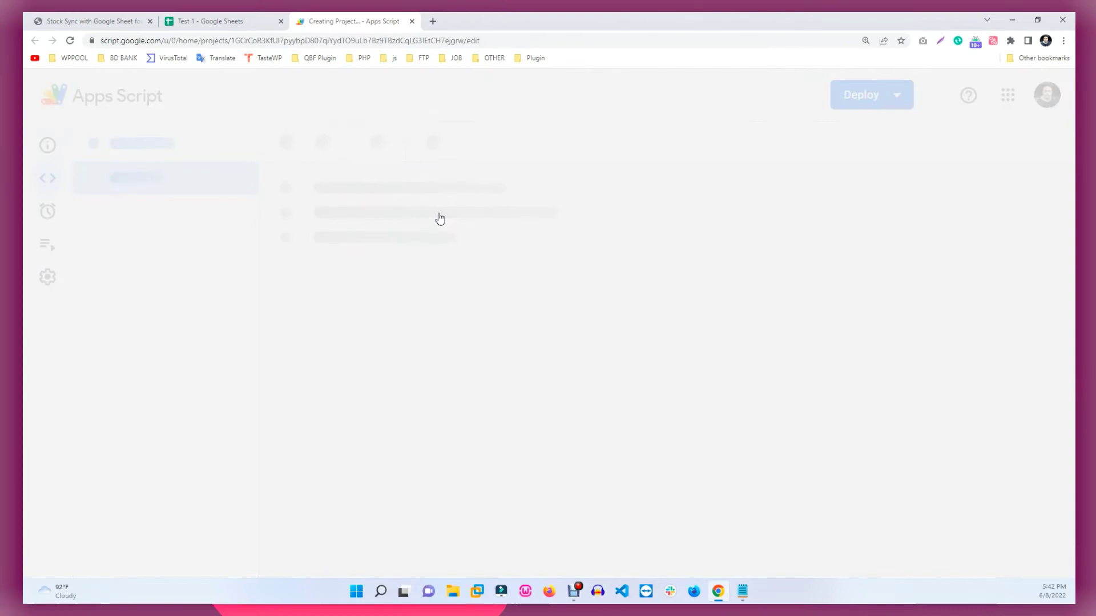
drag(372, 219, 303, 181)
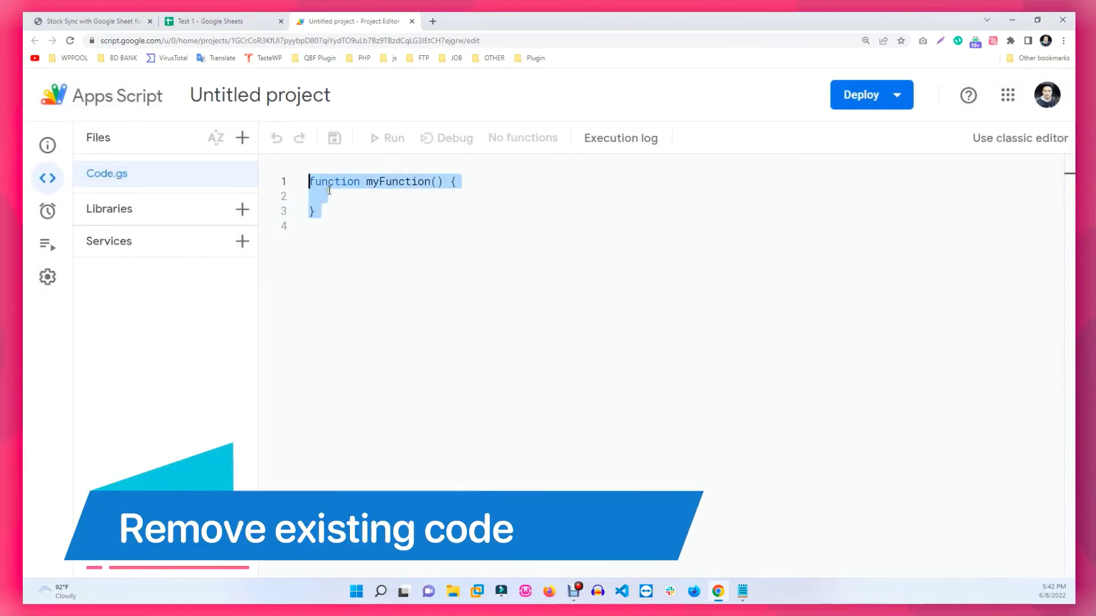
key(BackSpace)
right_click(325, 186)
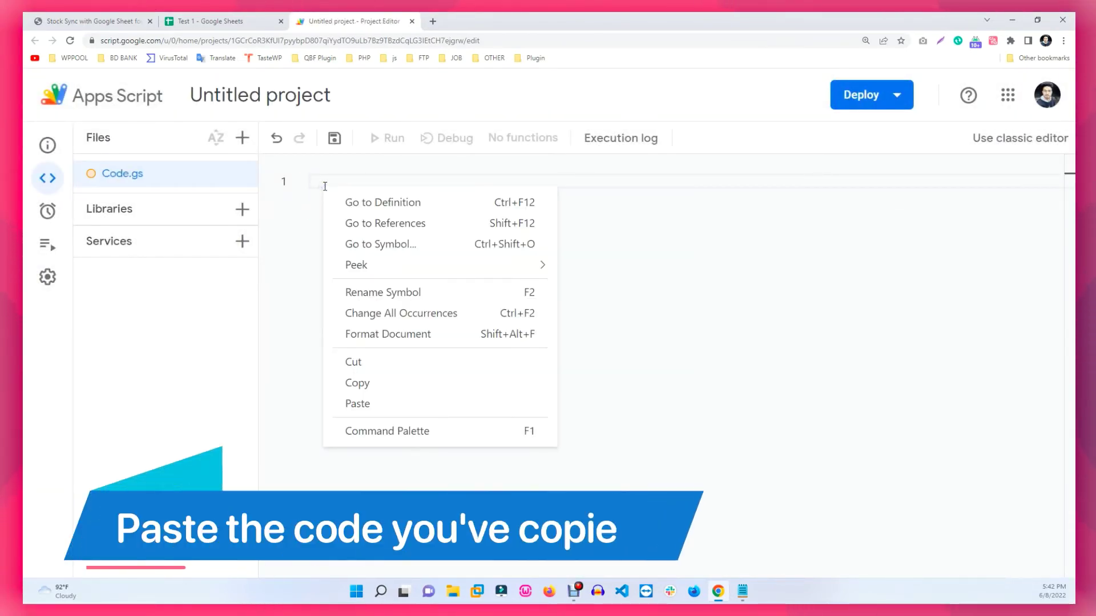
click(358, 404)
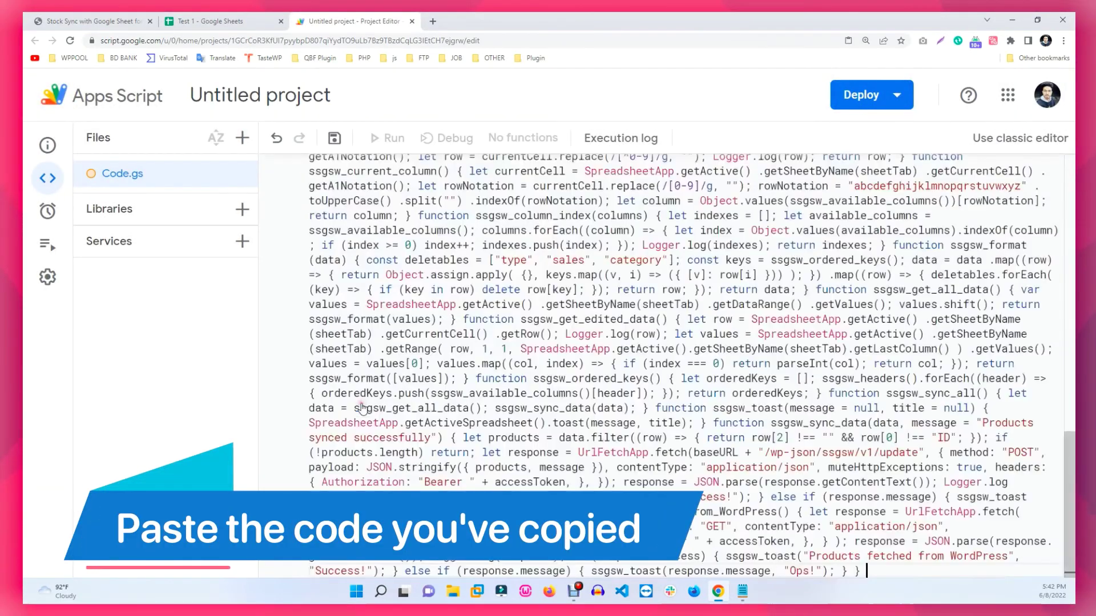
click(335, 138)
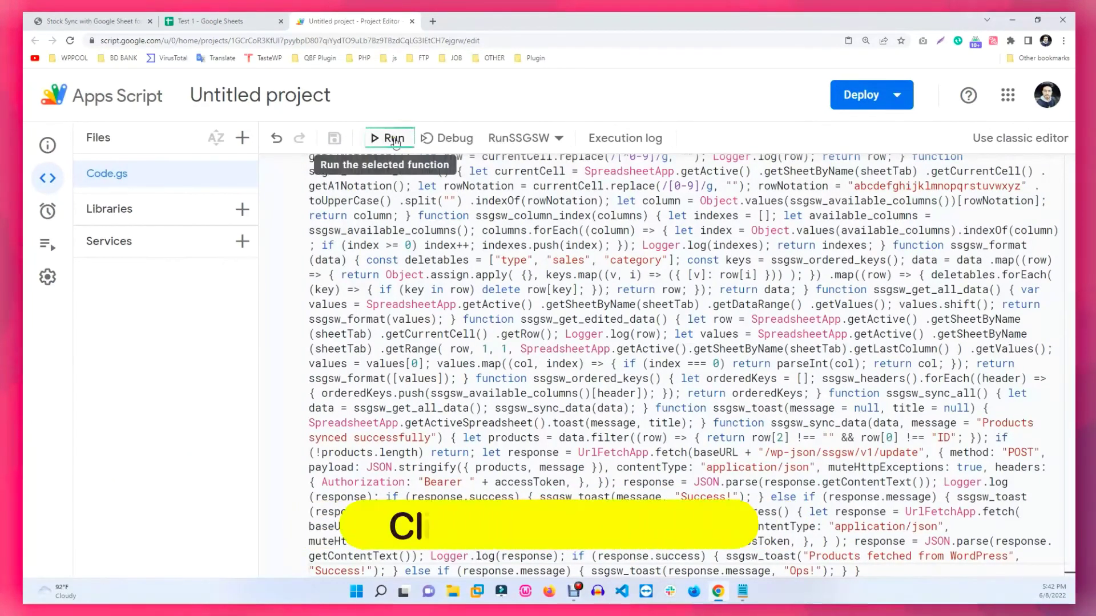
Run the script and authorize it for the Google account past the unverified-app warning
click(393, 141)
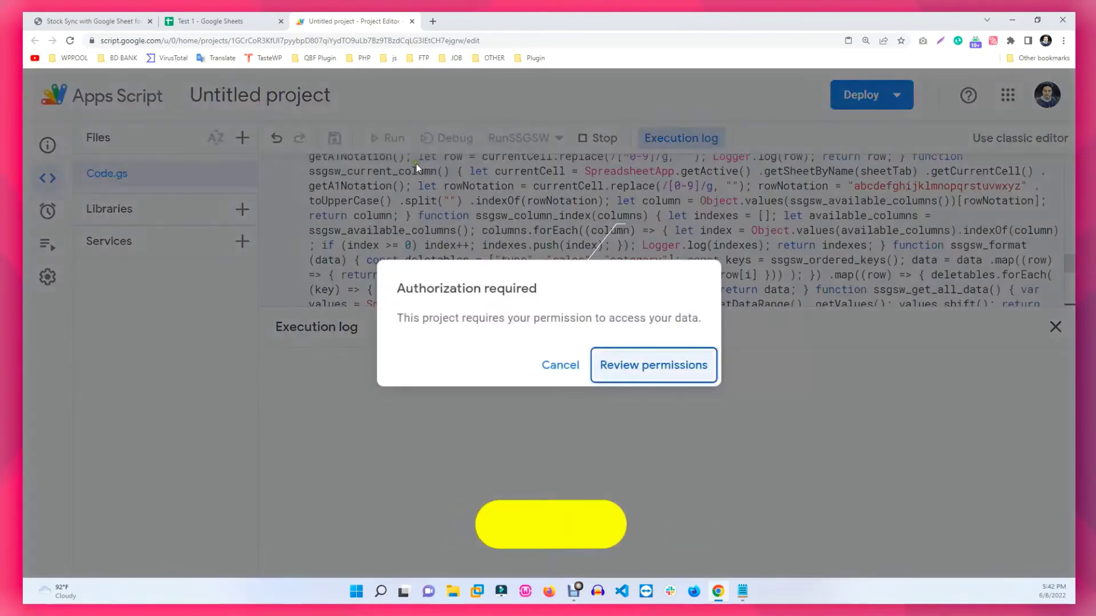
click(647, 372)
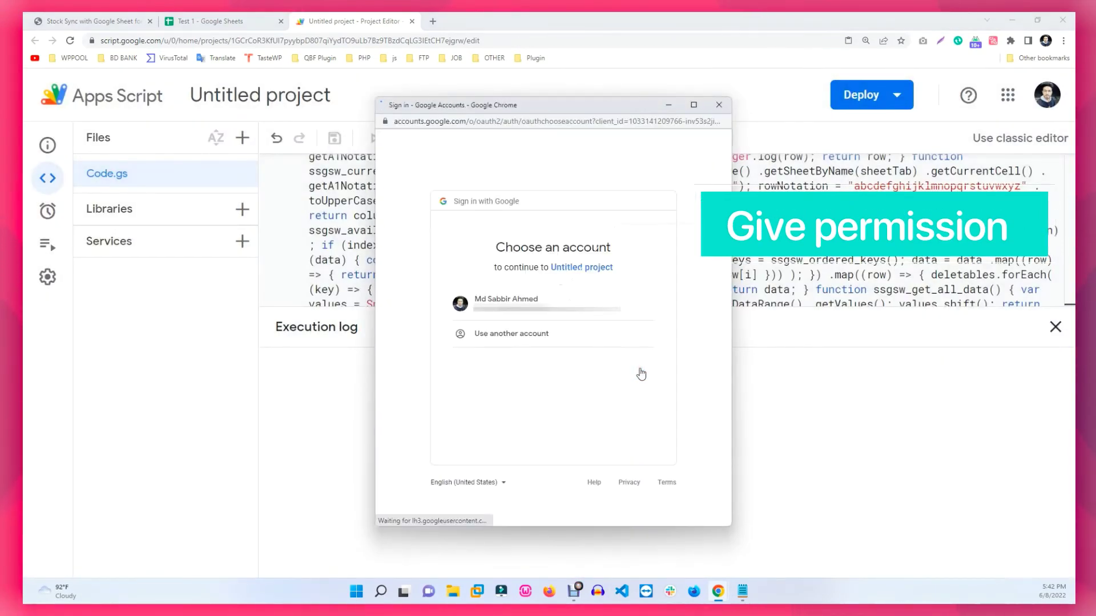
click(514, 303)
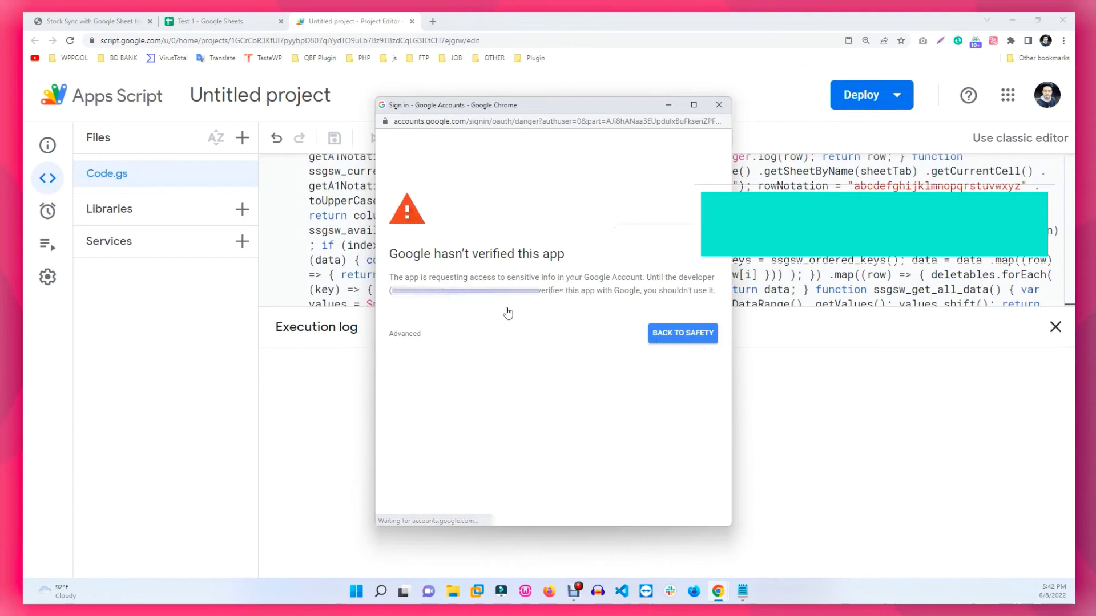
click(416, 414)
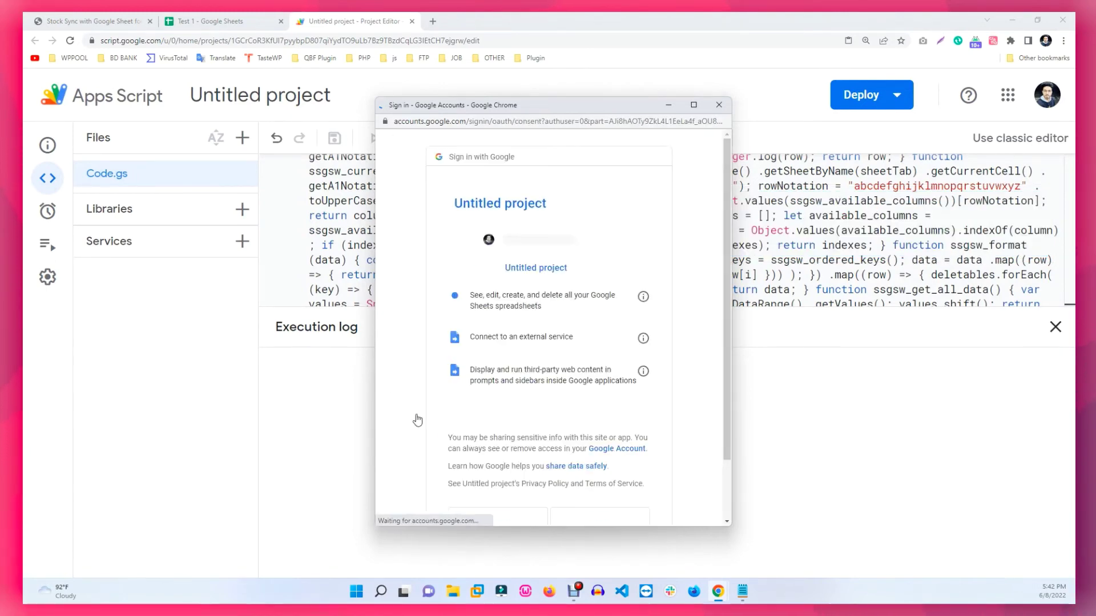
click(602, 449)
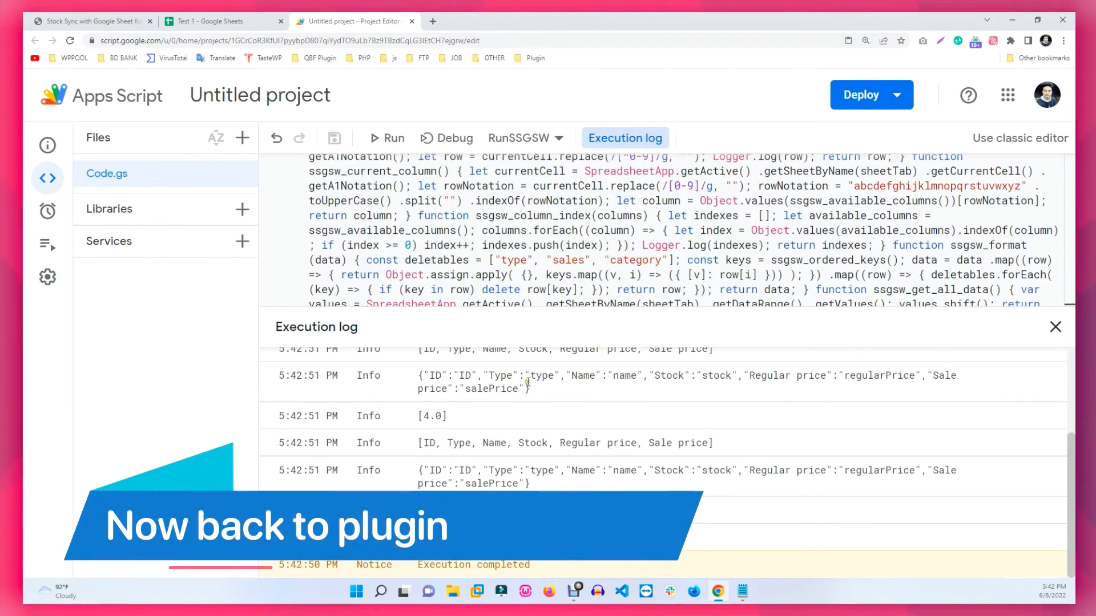
Confirm in the plugin that the script was placed and run, advancing to Add Trigger
click(91, 22)
click(154, 446)
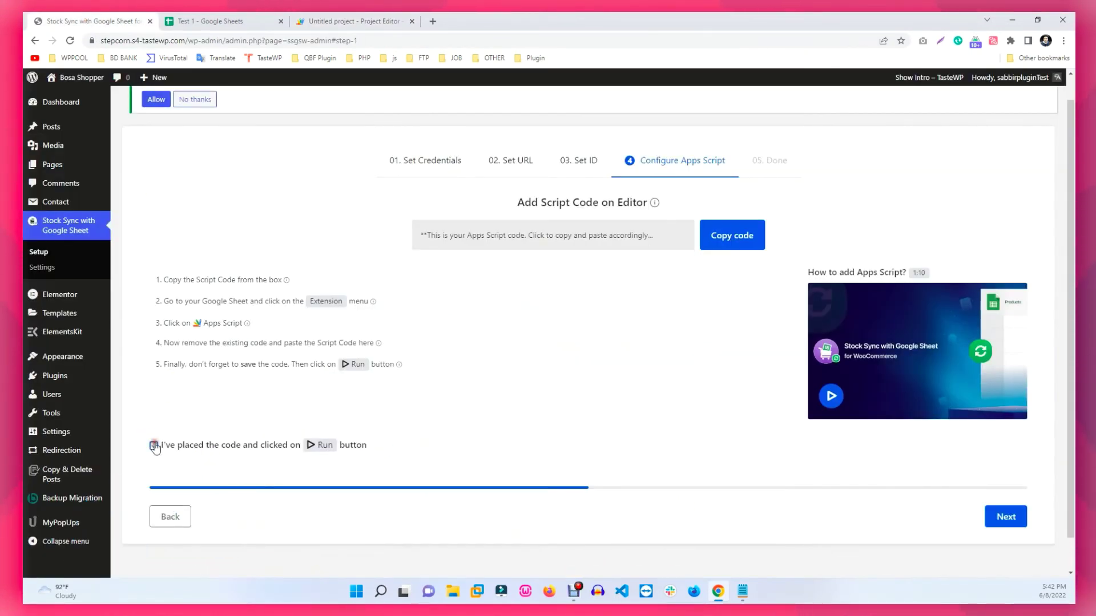
click(1004, 518)
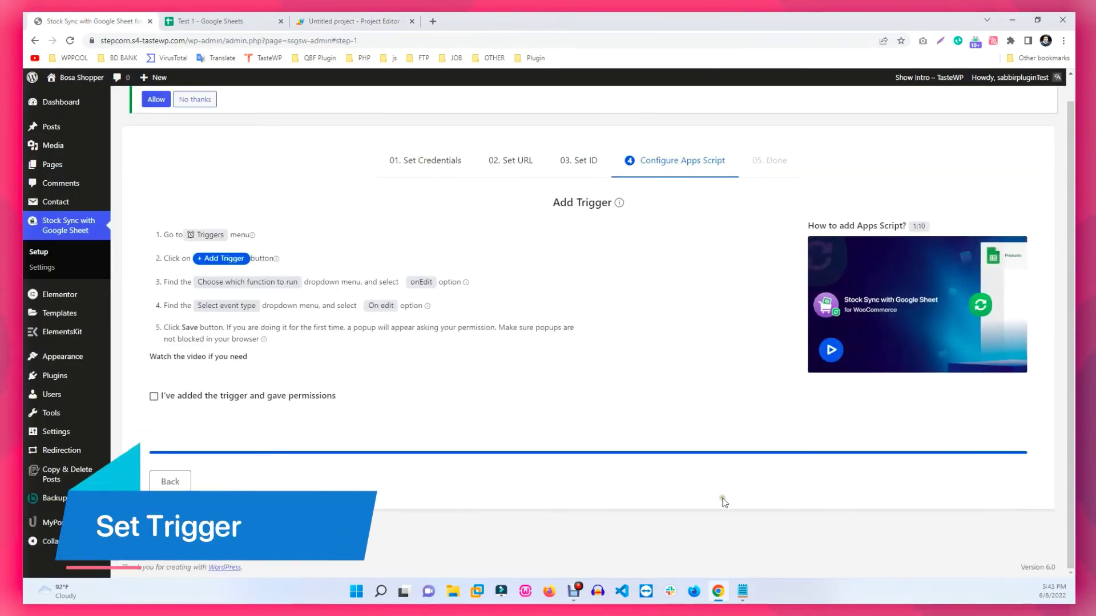
Add an Apps Script trigger running onEdit with event type On edit
click(318, 20)
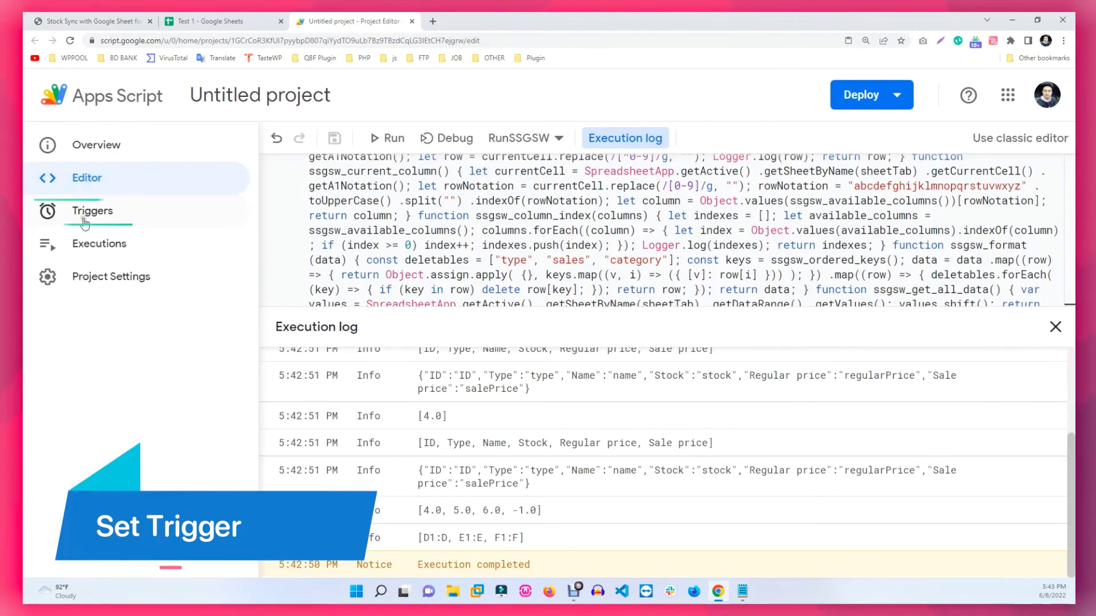
click(84, 220)
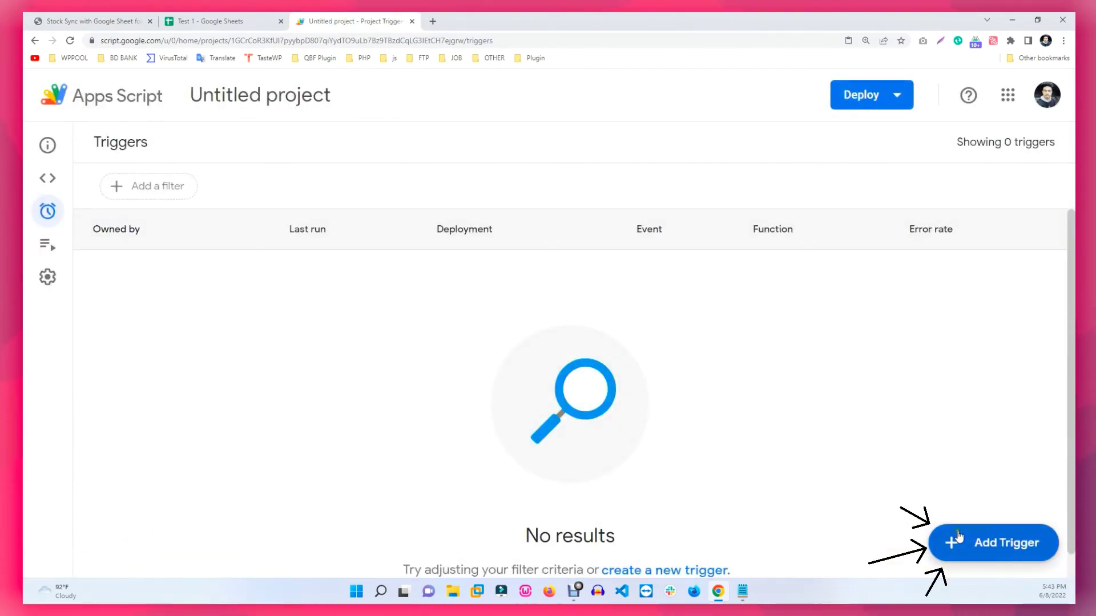
click(968, 546)
click(403, 262)
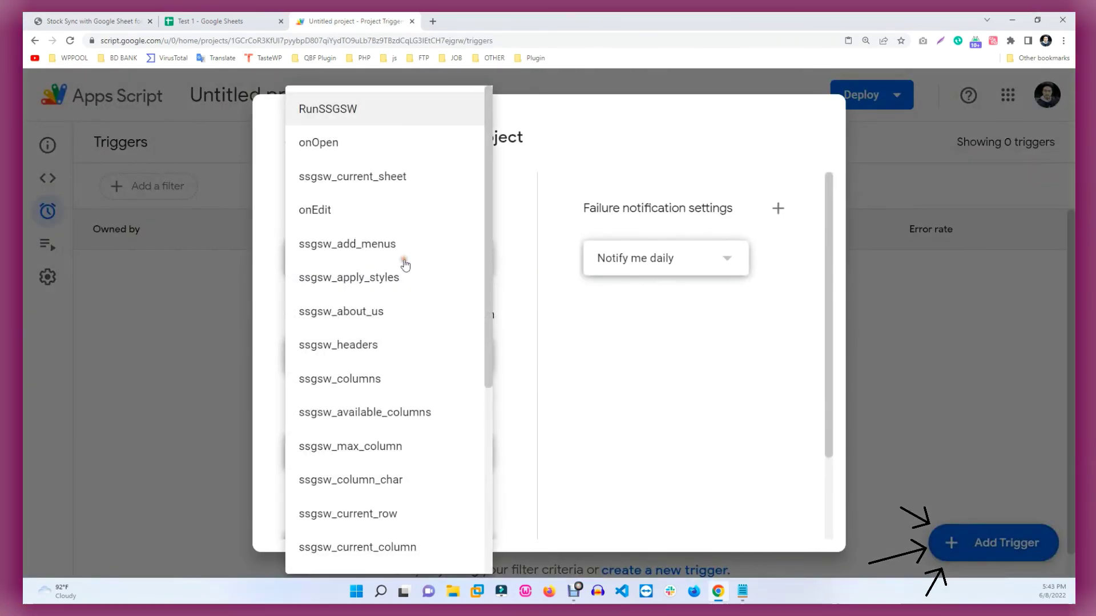
click(318, 211)
scroll(365, 448, down, 3)
click(384, 447)
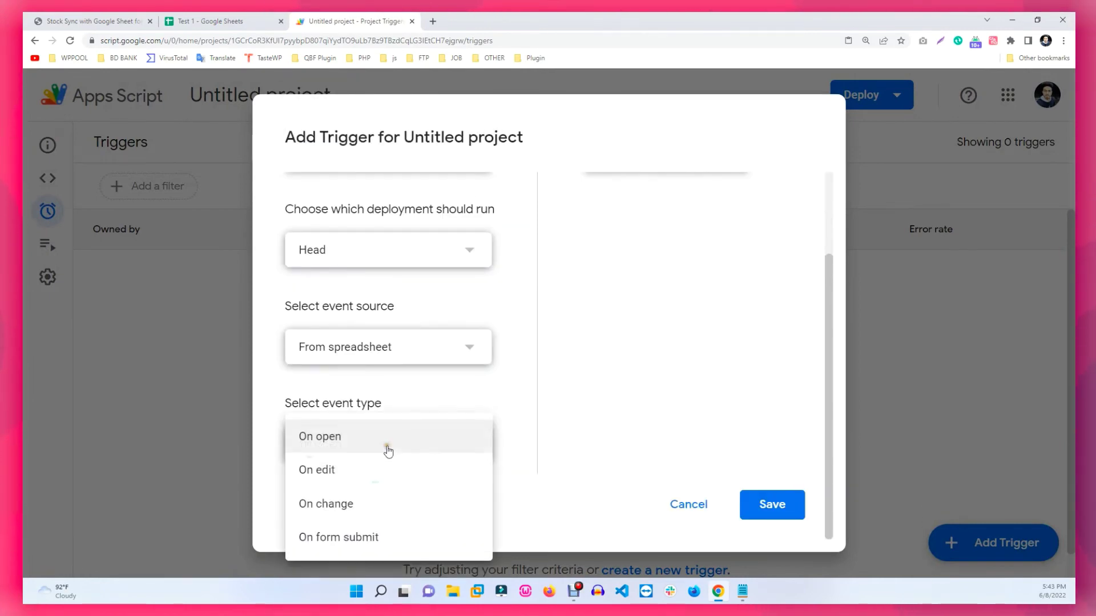
click(359, 475)
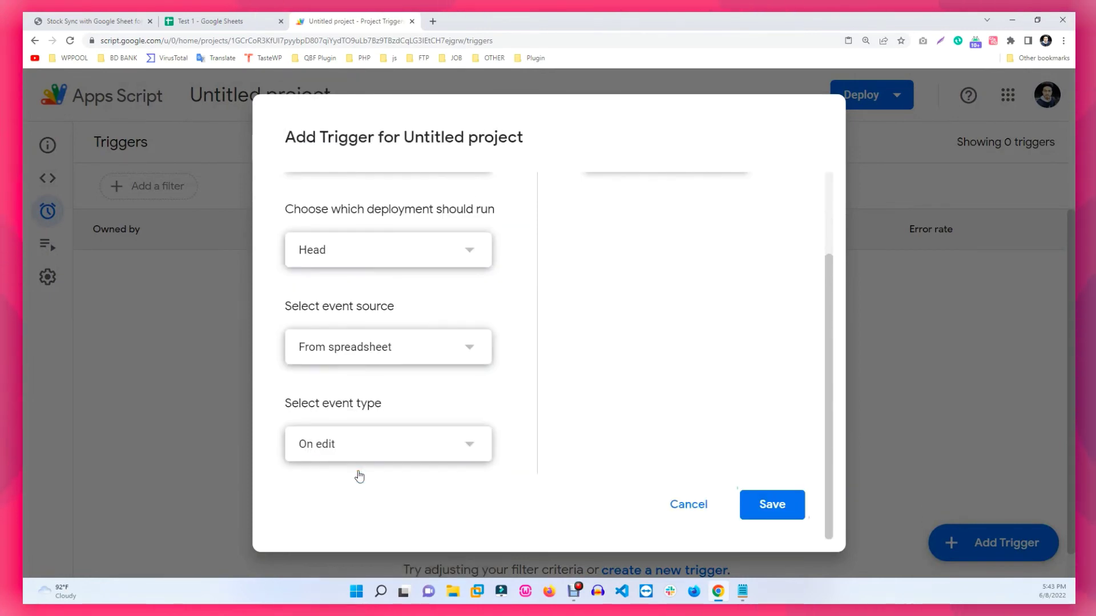
click(787, 512)
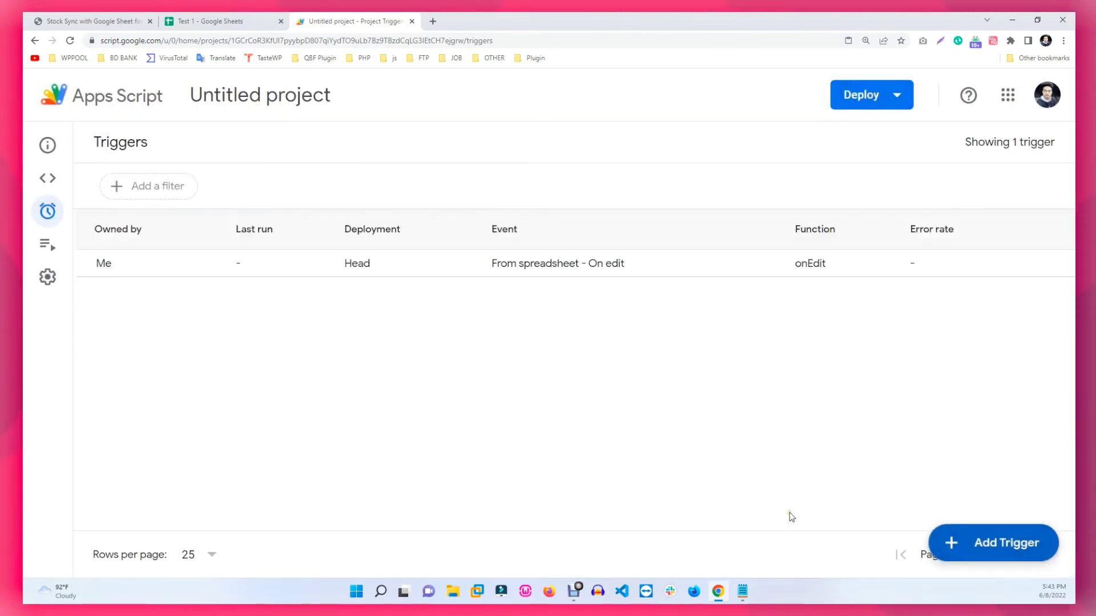
Close Apps Script, move the Stock Sync wizard to Done, and sync nine products into Test 1
click(412, 22)
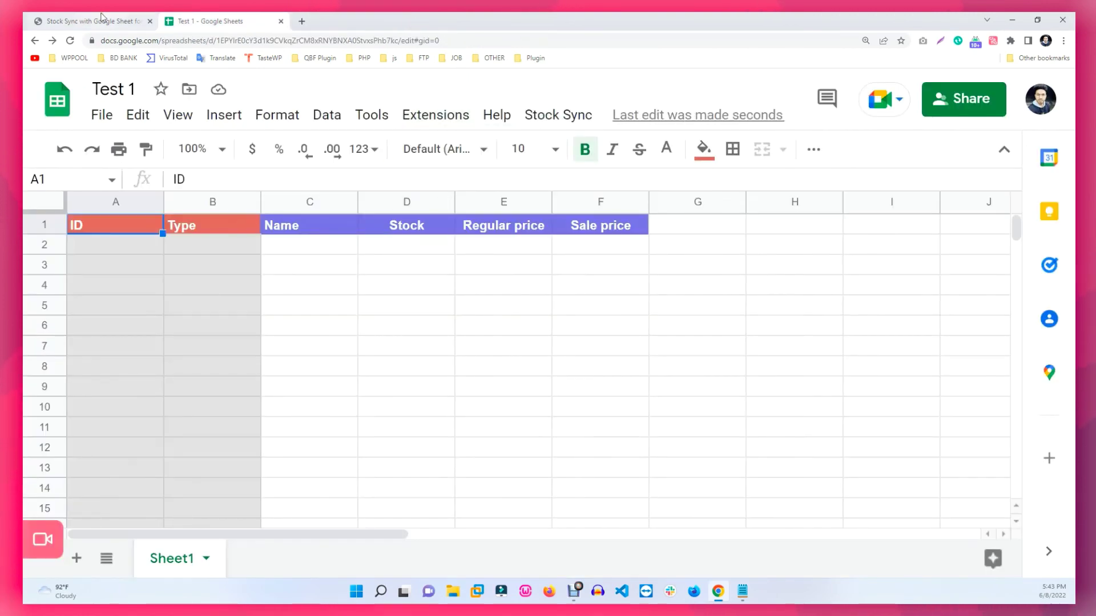
click(102, 17)
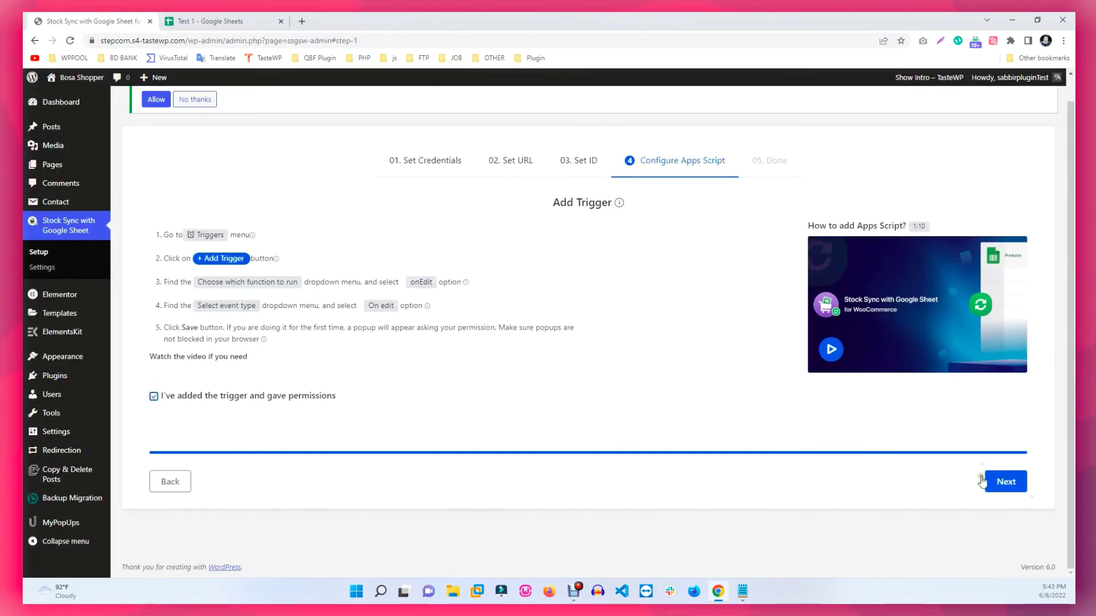
click(1007, 483)
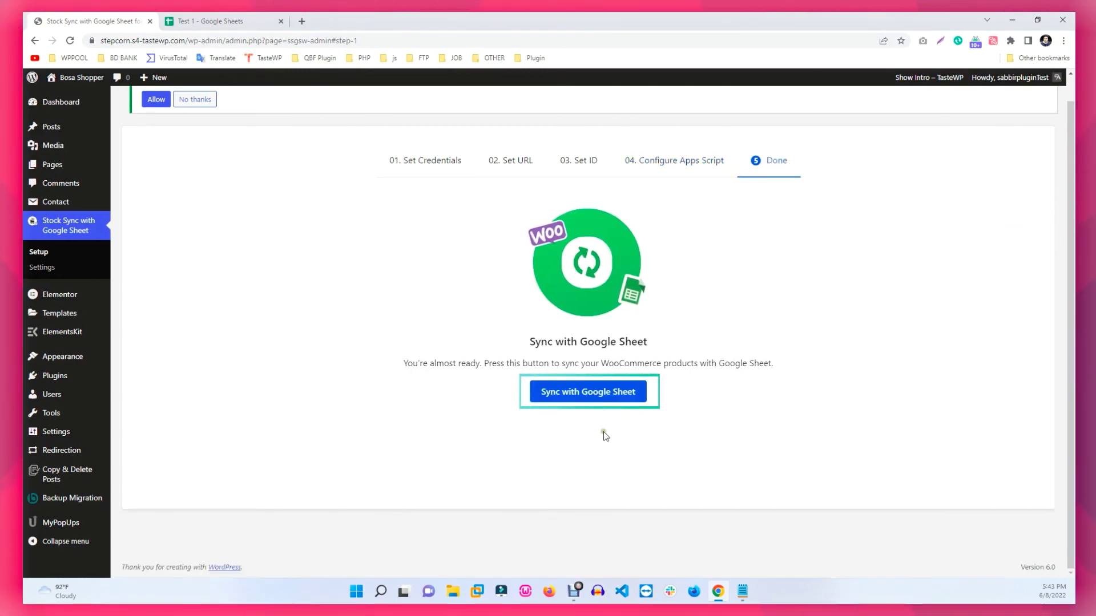
click(605, 394)
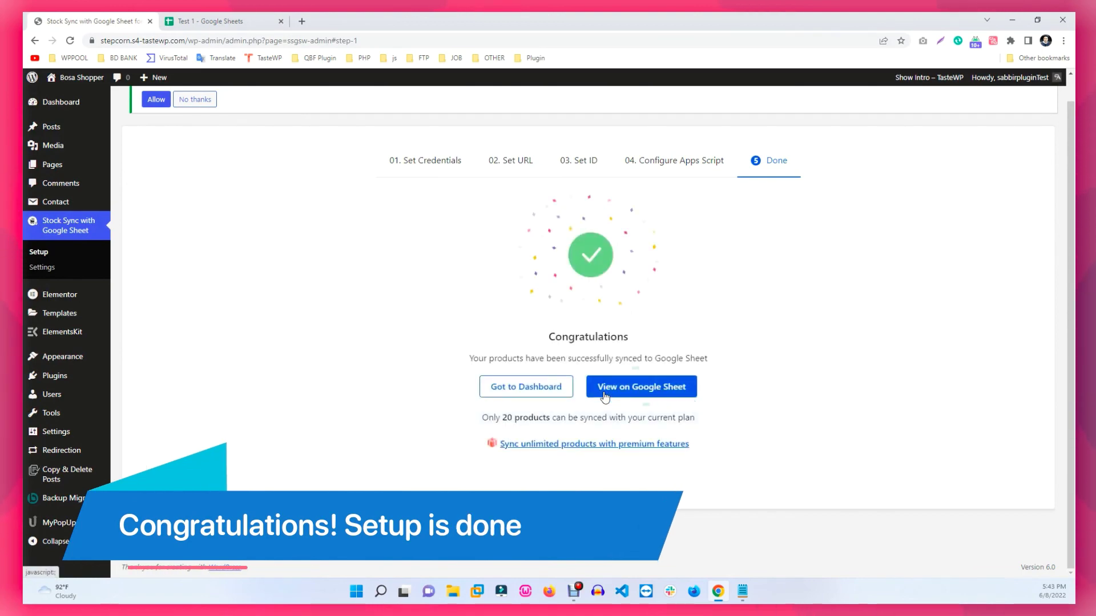
click(258, 25)
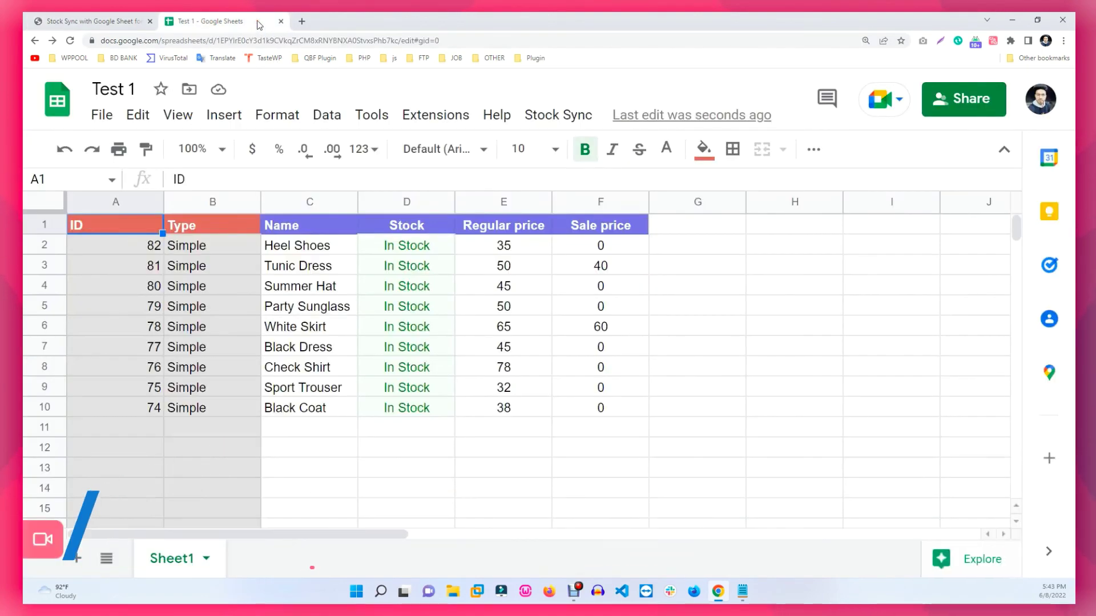